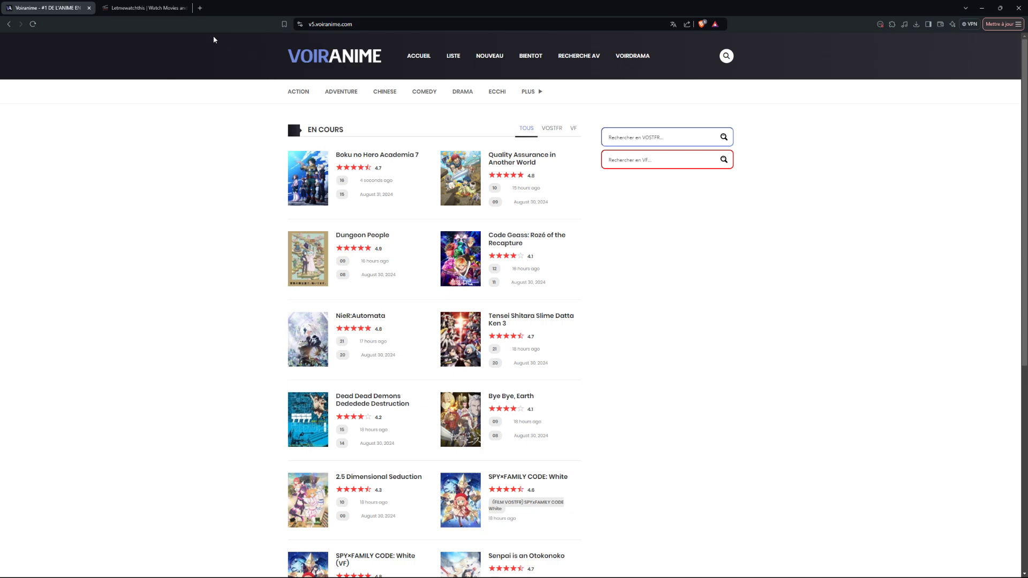
Look over the letmewatchthis.watch and VoirAnime home pages and briefly open the HLS Downloader window.
{"action": "left_click", "coordinate": [137, 11]}
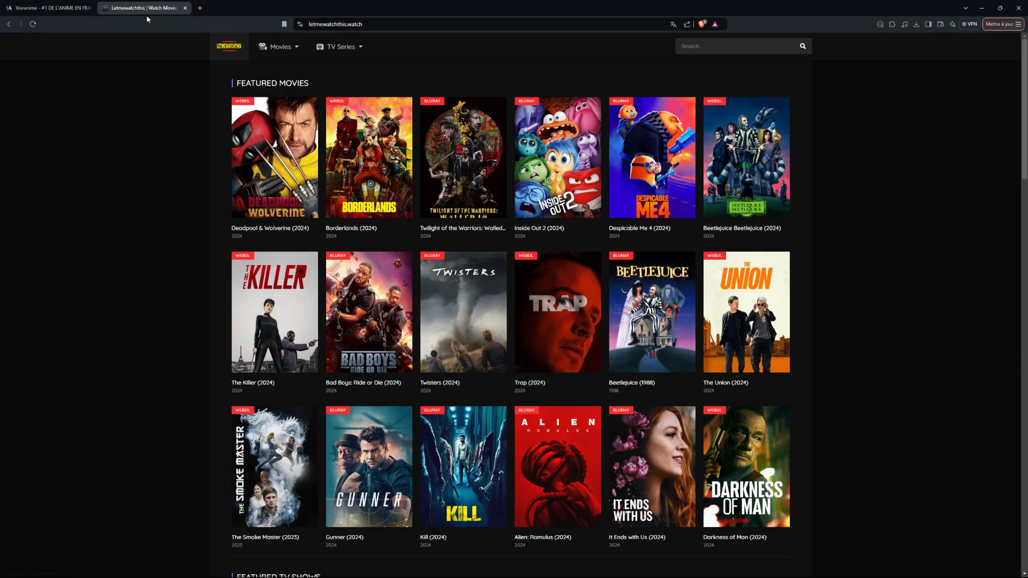
{"action": "left_click", "coordinate": [29, 8]}
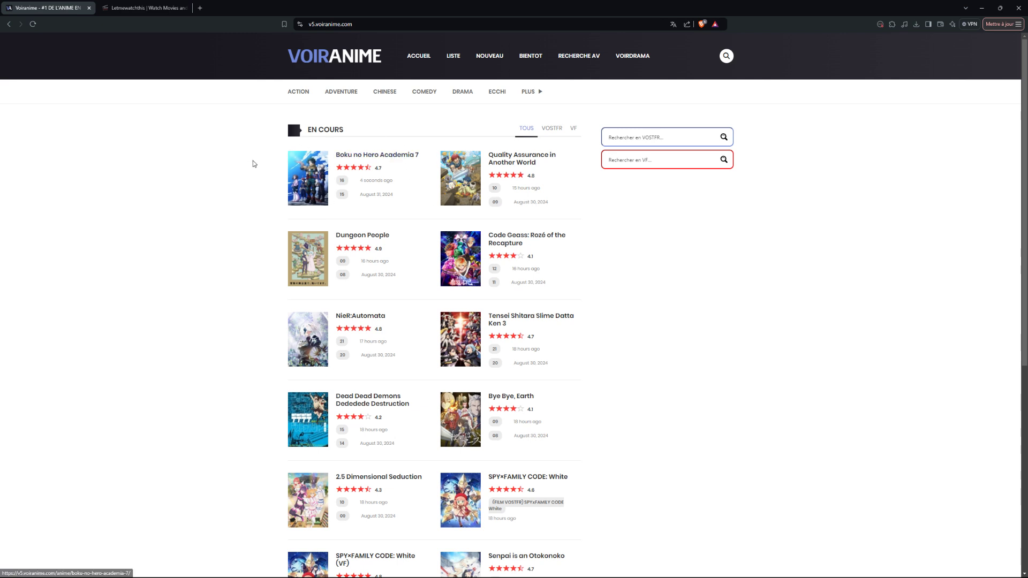
{"action": "left_click", "coordinate": [879, 24]}
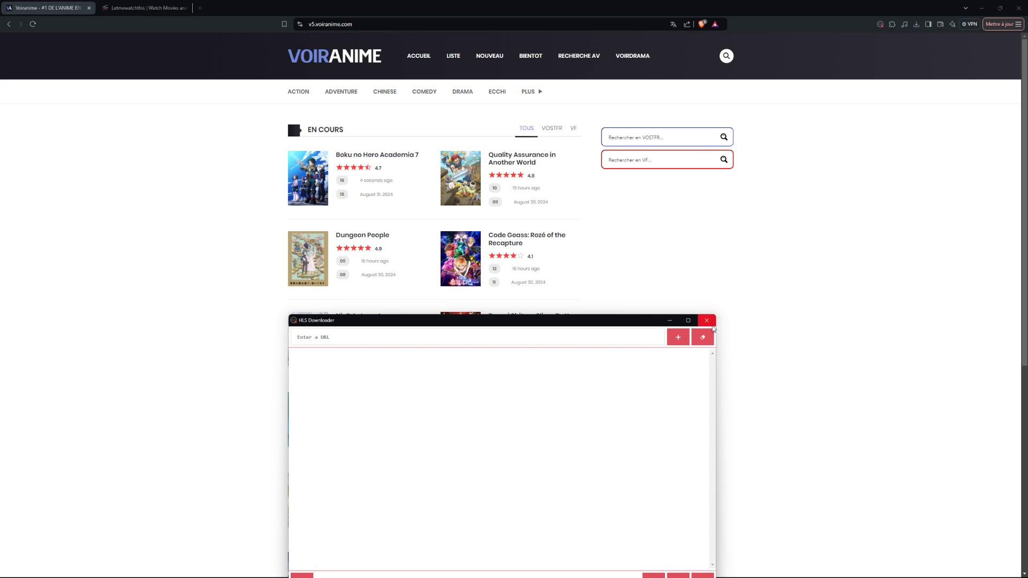
{"action": "left_click", "coordinate": [706, 321]}
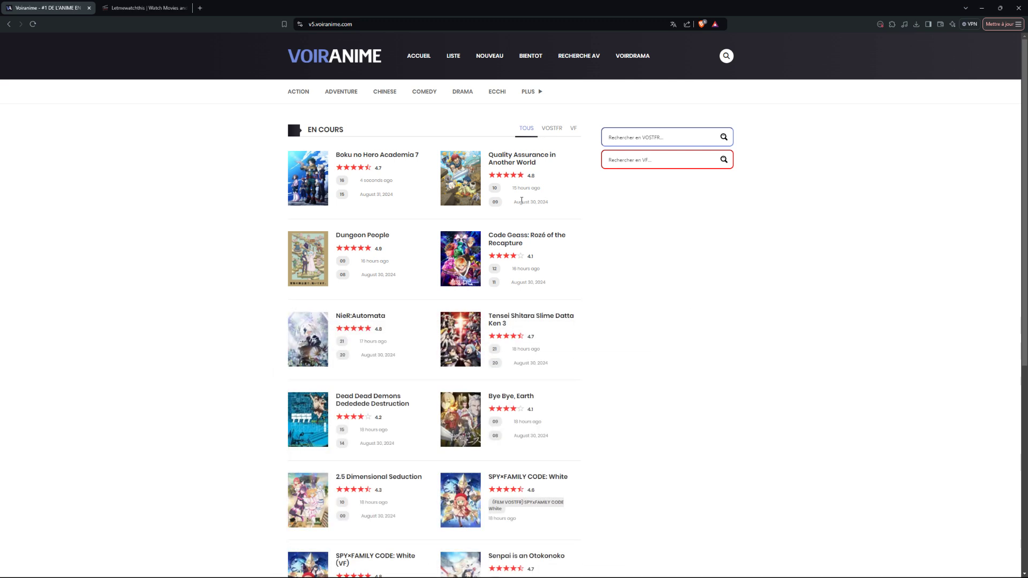
Open the first episode of Boku no Hero Academia 7 and choose LECTEUR VOE as its player.
{"action": "left_click", "coordinate": [373, 157]}
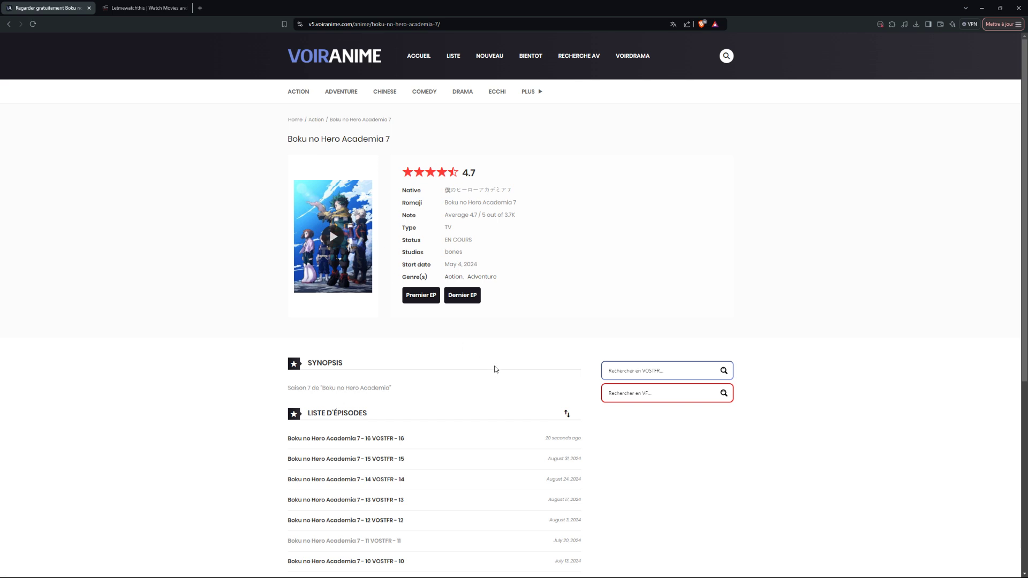
{"action": "left_click", "coordinate": [412, 297]}
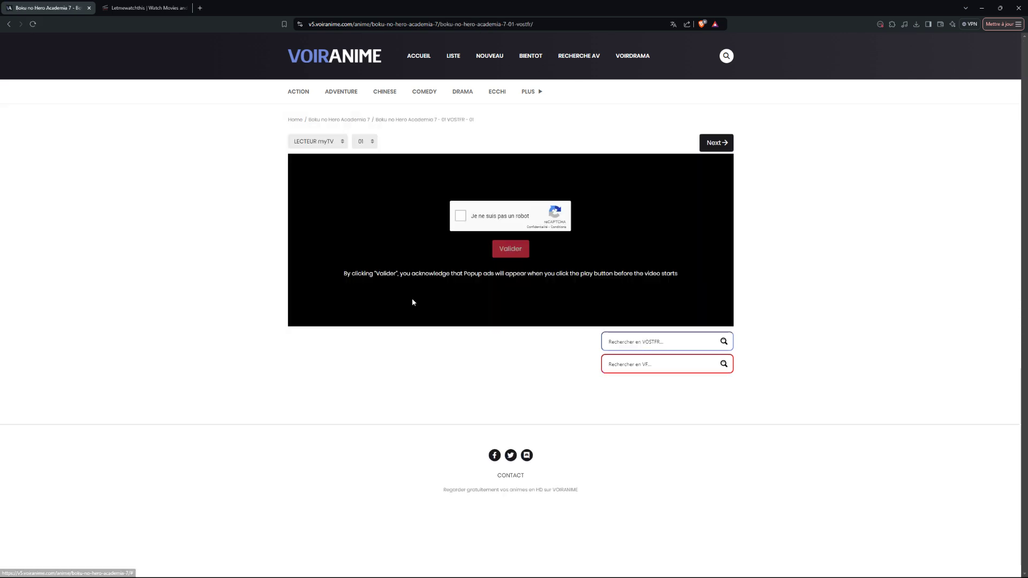
{"action": "left_click", "coordinate": [317, 142]}
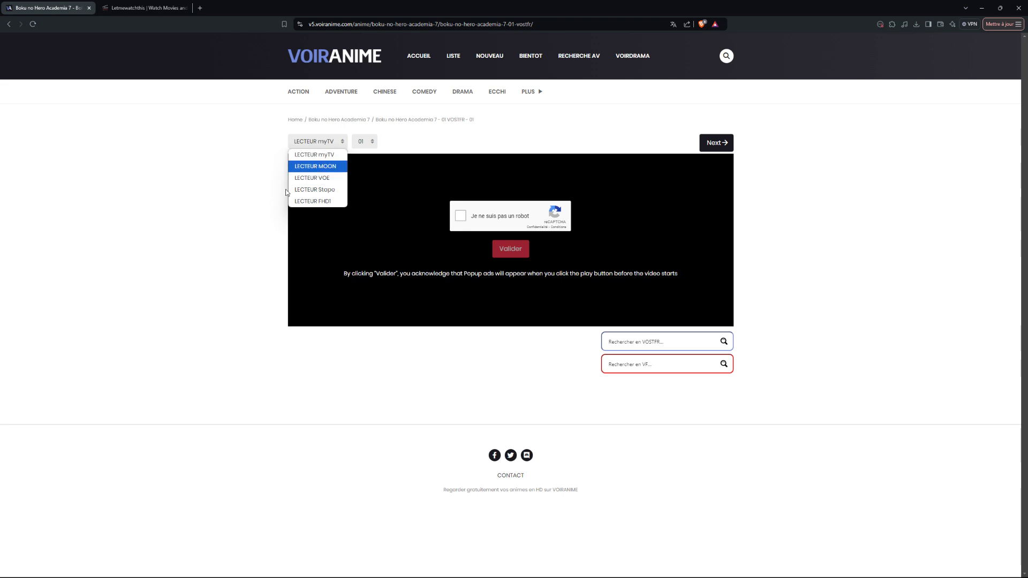
{"action": "left_click", "coordinate": [309, 180]}
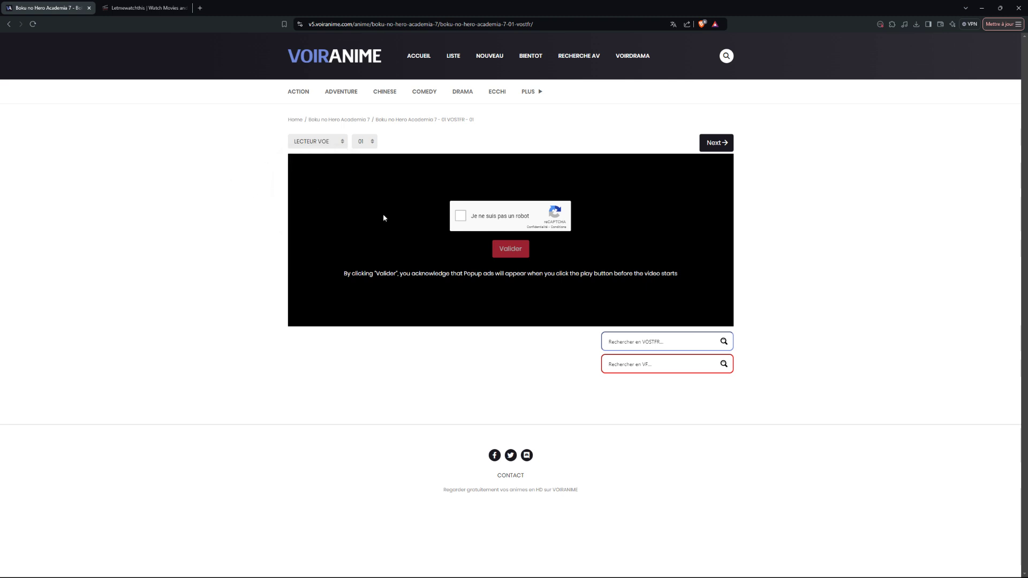
Start the "Je ne suis pas un robot" check and submit all tiles of the two middle rows as crosswalks.
{"action": "left_click", "coordinate": [505, 220]}
{"action": "left_click", "coordinate": [493, 246]}
{"action": "left_click", "coordinate": [527, 246]}
{"action": "left_click", "coordinate": [569, 247]}
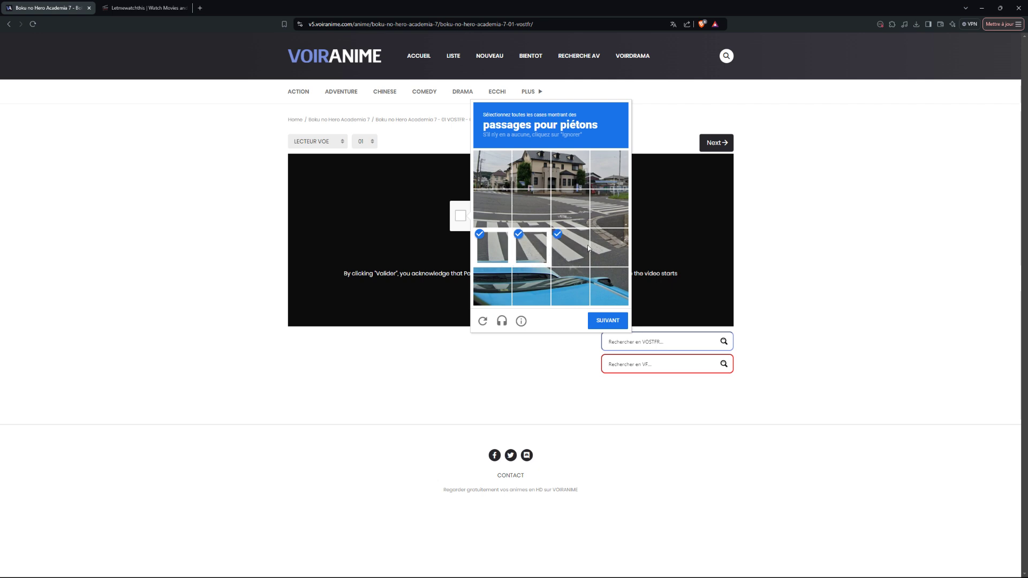
{"action": "left_click", "coordinate": [599, 248]}
{"action": "left_click", "coordinate": [605, 212]}
{"action": "left_click", "coordinate": [567, 217]}
{"action": "left_click", "coordinate": [527, 217]}
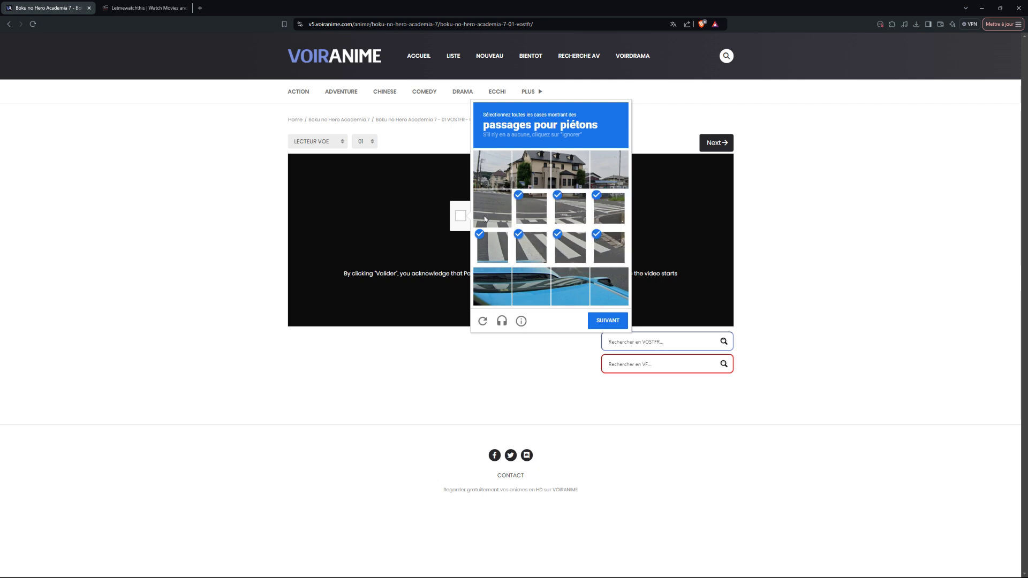
{"action": "left_click", "coordinate": [485, 219]}
{"action": "left_click", "coordinate": [621, 323]}
Submit the first three tiles of the third row as the motorcycles in the reCAPTCHA image.
{"action": "left_click", "coordinate": [506, 248]}
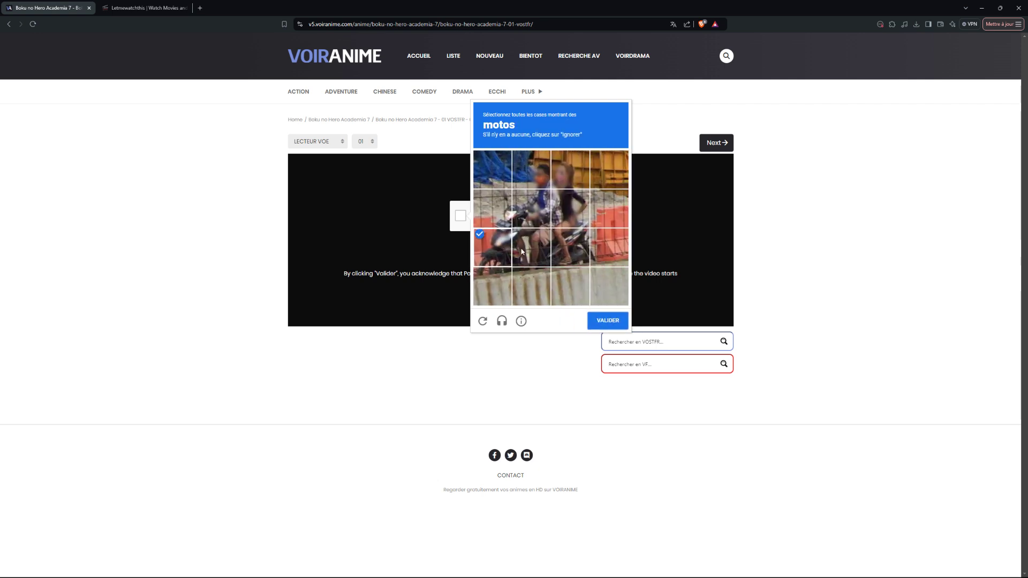
{"action": "left_click", "coordinate": [522, 251]}
{"action": "left_click", "coordinate": [570, 248]}
{"action": "left_click", "coordinate": [596, 321]}
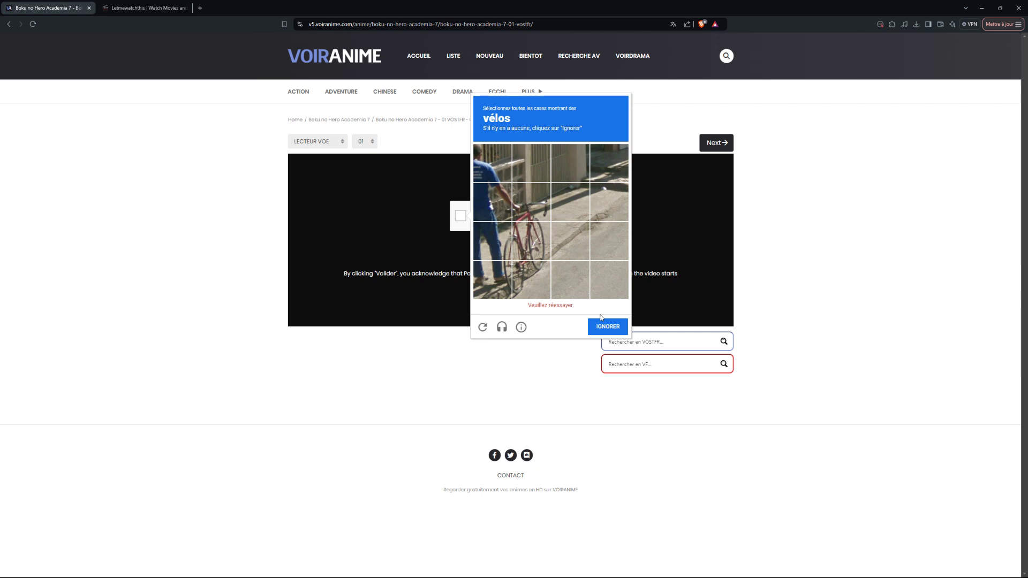
Submit the four lower-left tiles of the reCAPTCHA image as the ones showing bicycles.
{"action": "left_click", "coordinate": [509, 250]}
{"action": "left_click", "coordinate": [537, 244]}
{"action": "left_click", "coordinate": [534, 284]}
{"action": "left_click", "coordinate": [493, 284]}
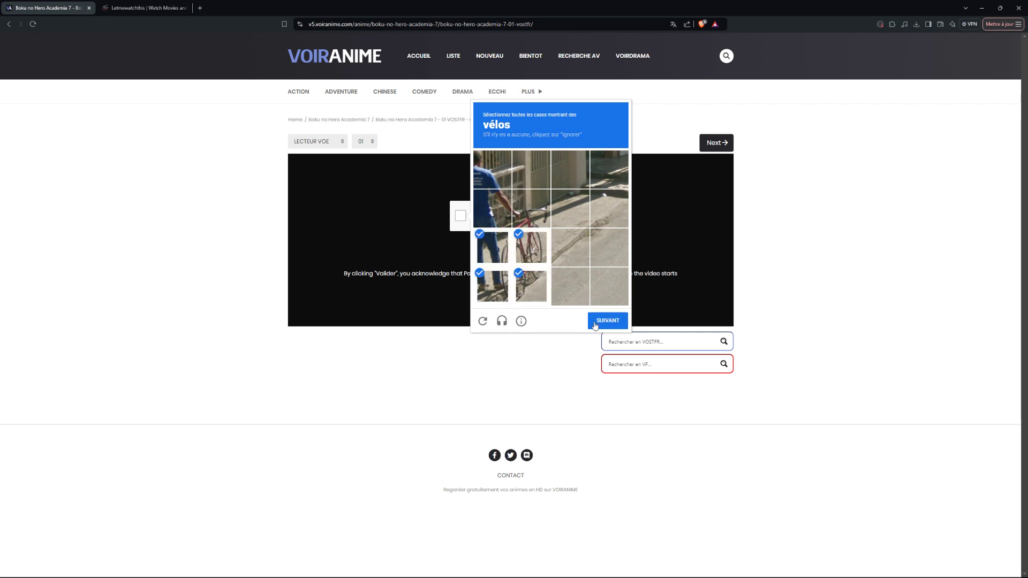
{"action": "left_click", "coordinate": [596, 323]}
Submit the two upper tiles of the second column as the traffic lights in the reCAPTCHA image.
{"action": "left_click", "coordinate": [531, 170]}
{"action": "left_click", "coordinate": [531, 209]}
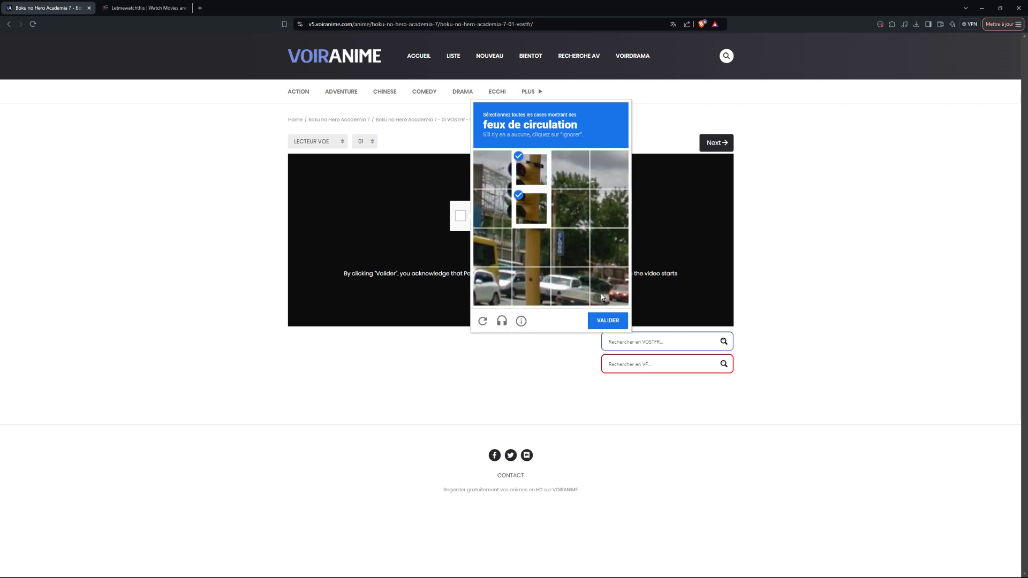
{"action": "left_click", "coordinate": [610, 322]}
Submit the five tiles showing parked motorcycles around the wooden picnic table in the reCAPTCHA image.
{"action": "left_click", "coordinate": [531, 209]}
{"action": "left_click", "coordinate": [577, 266]}
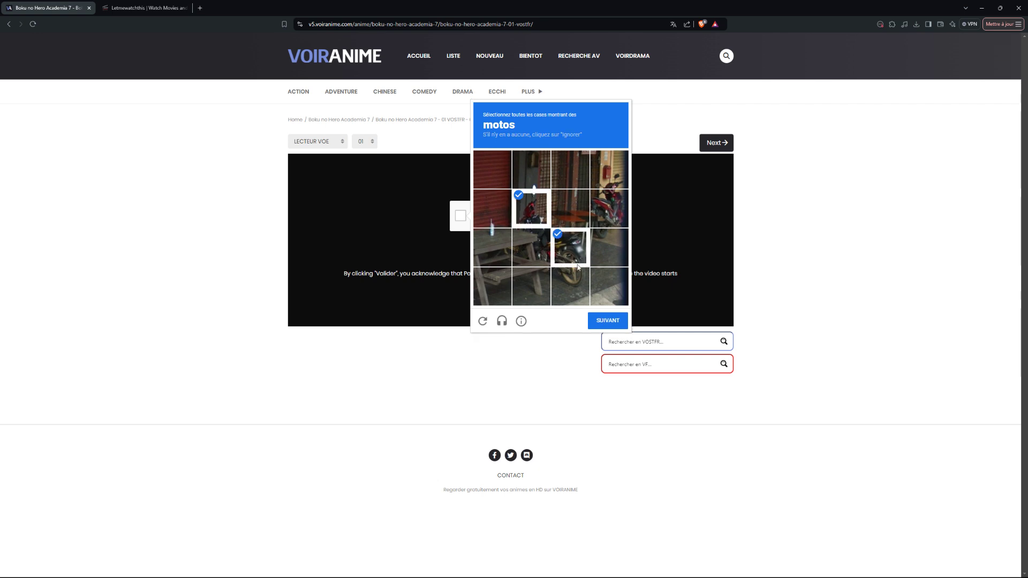
{"action": "left_click", "coordinate": [570, 286]}
{"action": "left_click", "coordinate": [531, 247]}
{"action": "left_click", "coordinate": [609, 208]}
{"action": "left_click", "coordinate": [609, 320]}
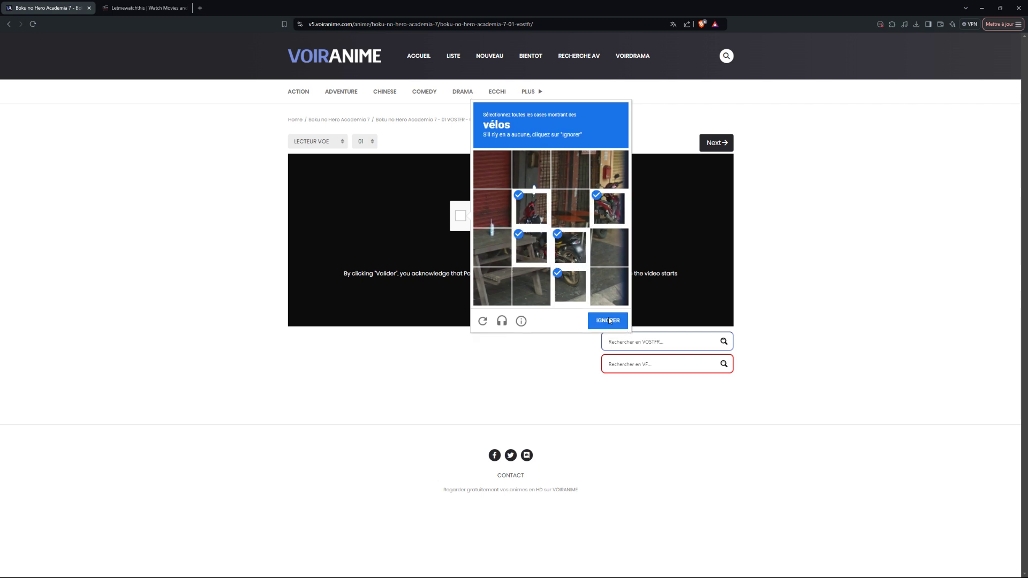
Submit the lower-left tiles as the bicycles in the reCAPTCHA image with the brick wall.
{"action": "left_click", "coordinate": [492, 248]}
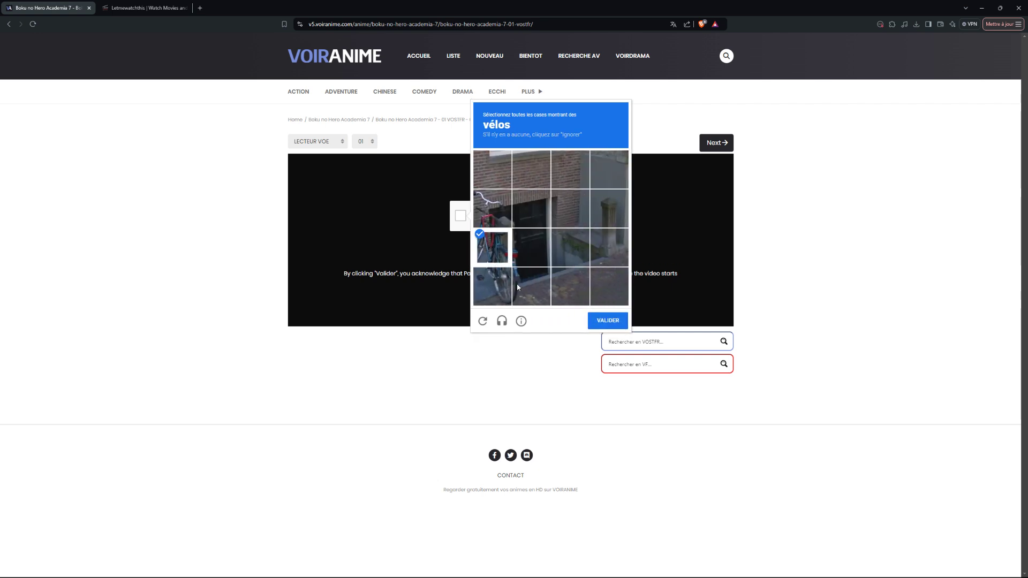
{"action": "left_click", "coordinate": [518, 287]}
{"action": "left_click", "coordinate": [492, 287]}
{"action": "left_click", "coordinate": [608, 320]}
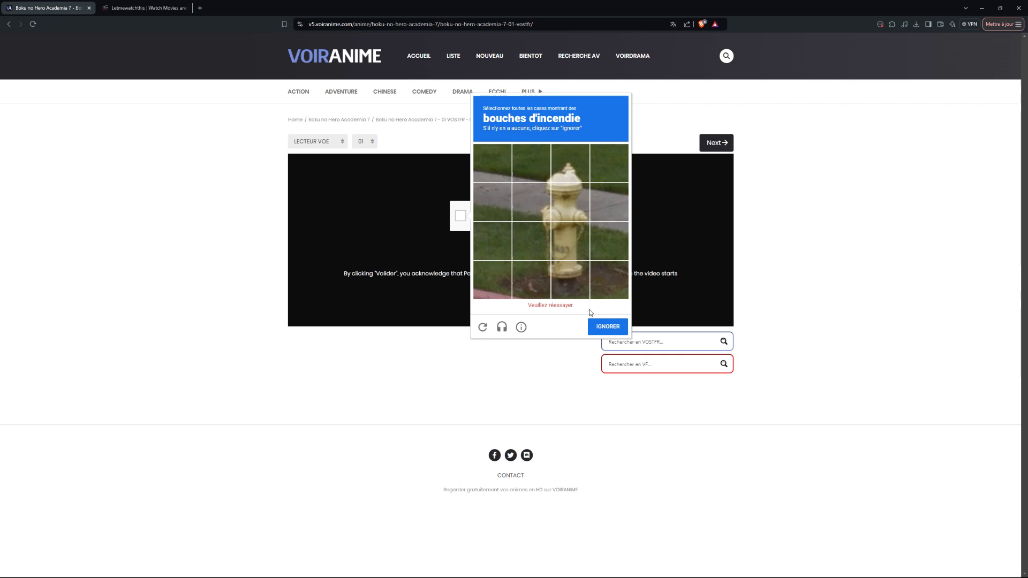
Submit all four tiles of the third column as the fire hydrant in the reCAPTCHA image.
{"action": "left_click", "coordinate": [560, 185]}
{"action": "left_click", "coordinate": [568, 209]}
{"action": "left_click", "coordinate": [568, 247]}
{"action": "left_click", "coordinate": [557, 270]}
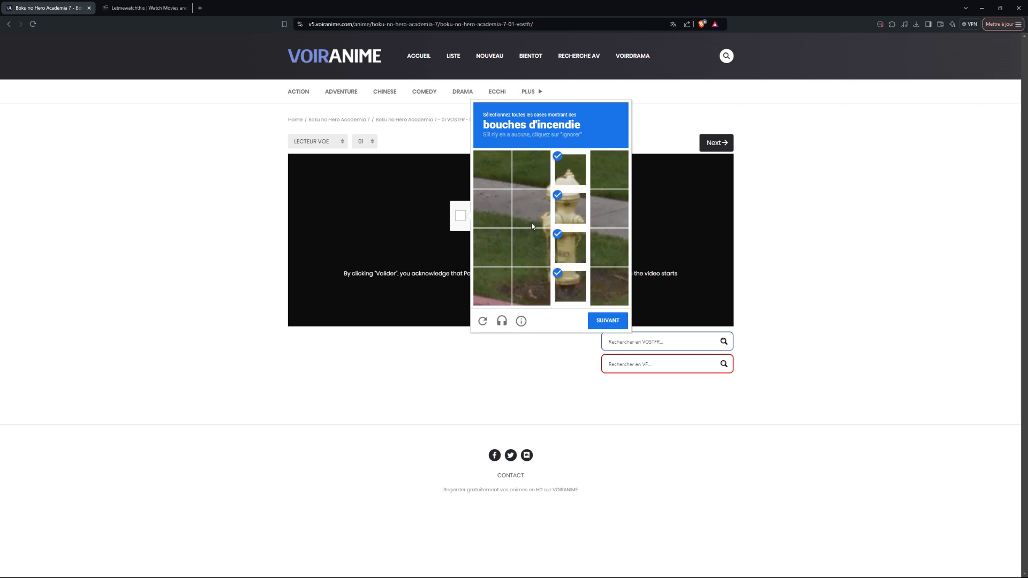
{"action": "left_click", "coordinate": [605, 322]}
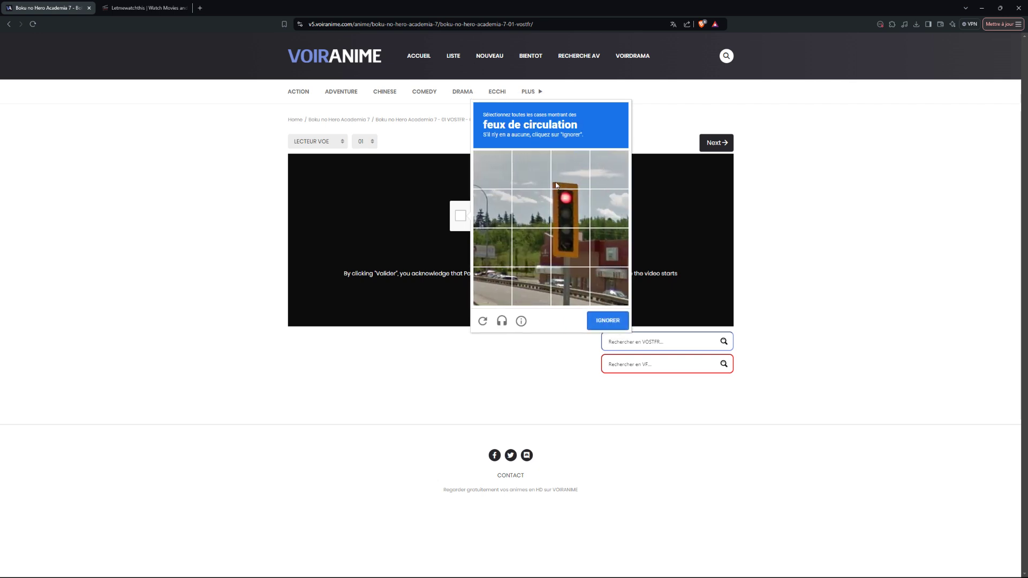
Submit the upper three tiles of the third column as the traffic light in the reCAPTCHA image.
{"action": "left_click", "coordinate": [555, 185]}
{"action": "left_click", "coordinate": [569, 212]}
{"action": "left_click", "coordinate": [571, 244]}
{"action": "left_click", "coordinate": [607, 320]}
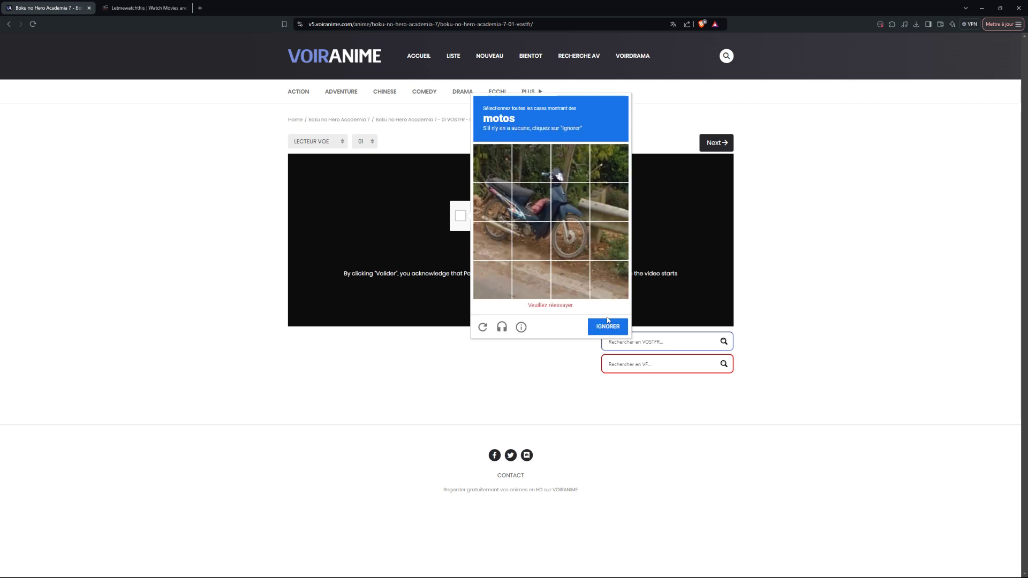
Submit the first three tiles of both middle rows as the parked motorcycle in the reCAPTCHA image.
{"action": "left_click", "coordinate": [498, 204]}
{"action": "left_click", "coordinate": [493, 247]}
{"action": "left_click", "coordinate": [531, 209]}
{"action": "left_click", "coordinate": [570, 209]}
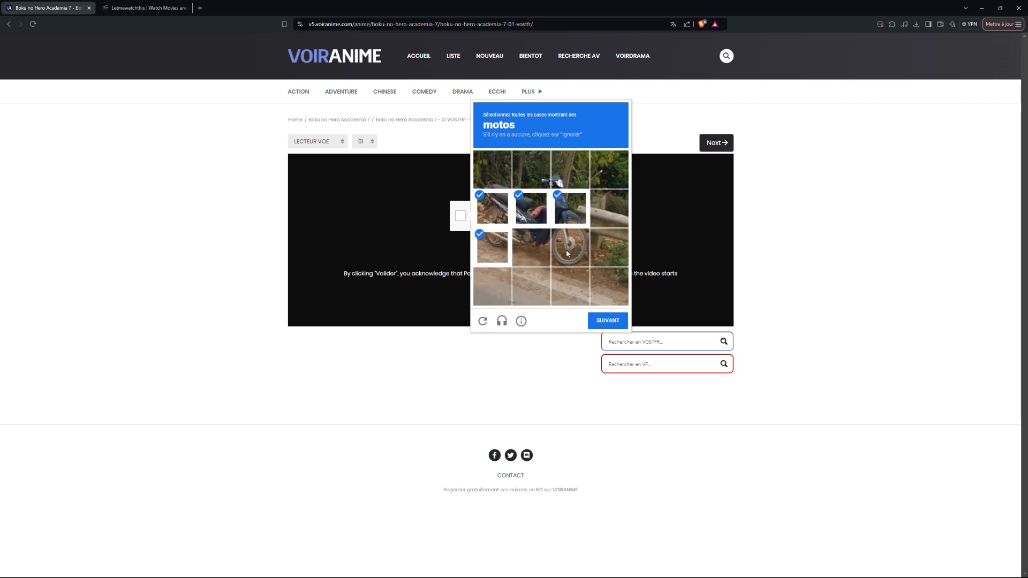
{"action": "left_click", "coordinate": [570, 247]}
{"action": "left_click", "coordinate": [530, 260]}
{"action": "left_click", "coordinate": [610, 321]}
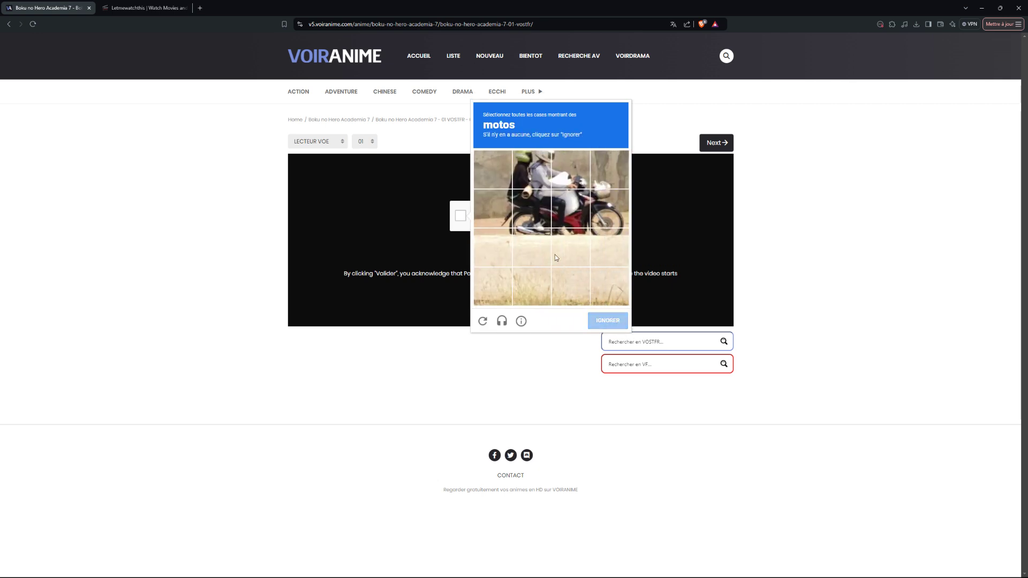
Submit the last three tiles of the second row as the motorcycle in the reCAPTCHA image.
{"action": "left_click", "coordinate": [534, 210]}
{"action": "left_click", "coordinate": [570, 209]}
{"action": "left_click", "coordinate": [570, 210]}
{"action": "left_click", "coordinate": [609, 210]}
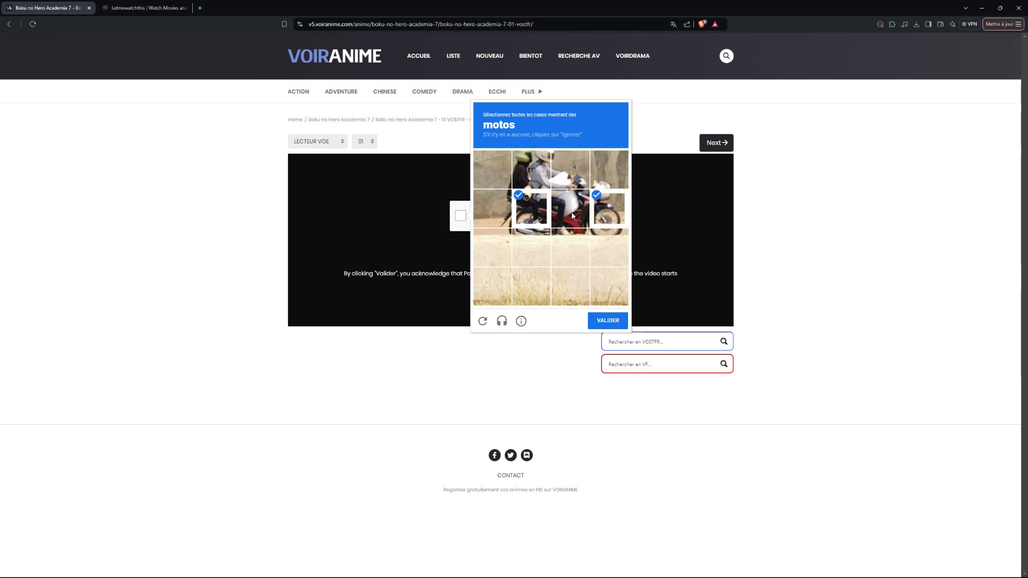
{"action": "left_click", "coordinate": [572, 214]}
{"action": "left_click", "coordinate": [610, 321]}
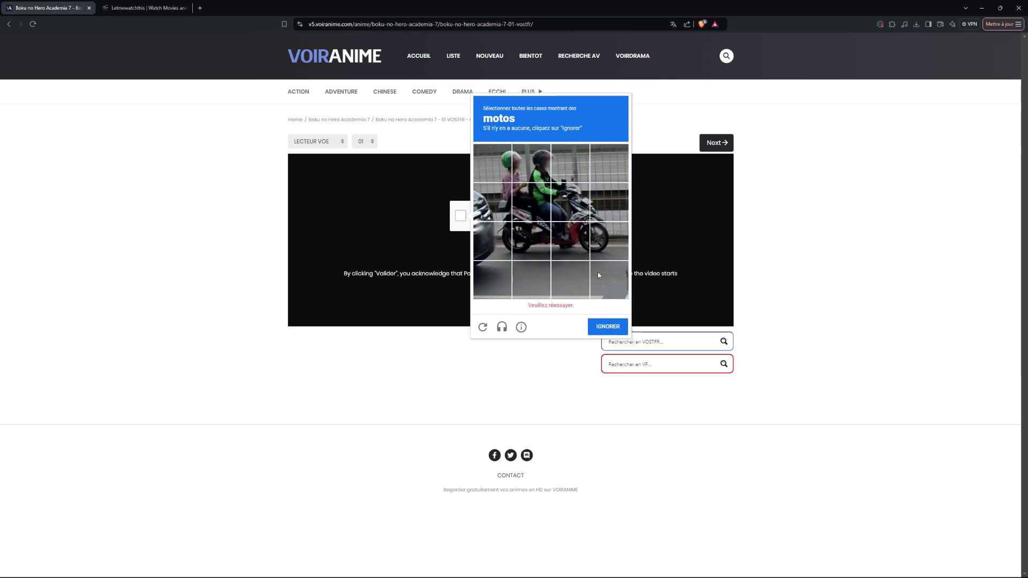
Submit all eight tiles of the two middle rows as motorcycles in the image with the green-helmeted riders.
{"action": "left_click", "coordinate": [535, 210]}
{"action": "left_click", "coordinate": [531, 247]}
{"action": "left_click", "coordinate": [571, 247]}
{"action": "left_click", "coordinate": [609, 248]}
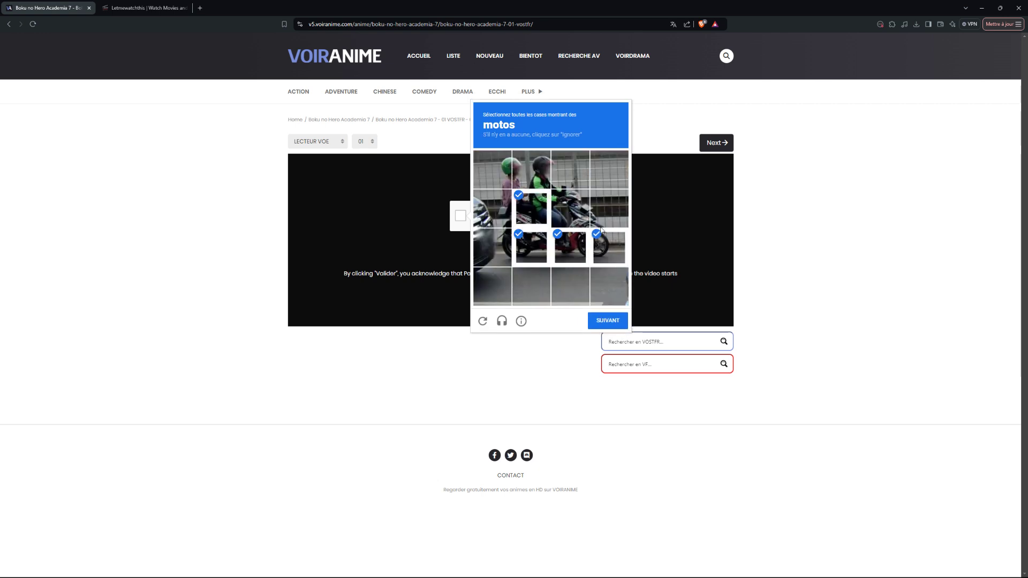
{"action": "left_click", "coordinate": [609, 208]}
{"action": "left_click", "coordinate": [579, 213]}
{"action": "left_click", "coordinate": [492, 247]}
{"action": "left_click", "coordinate": [492, 209]}
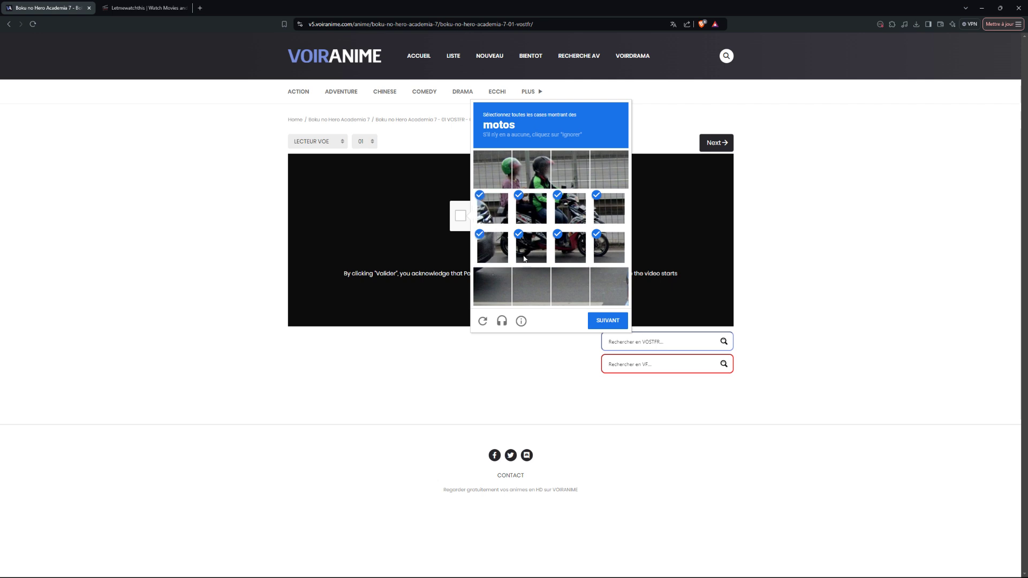
{"action": "left_click", "coordinate": [592, 321]}
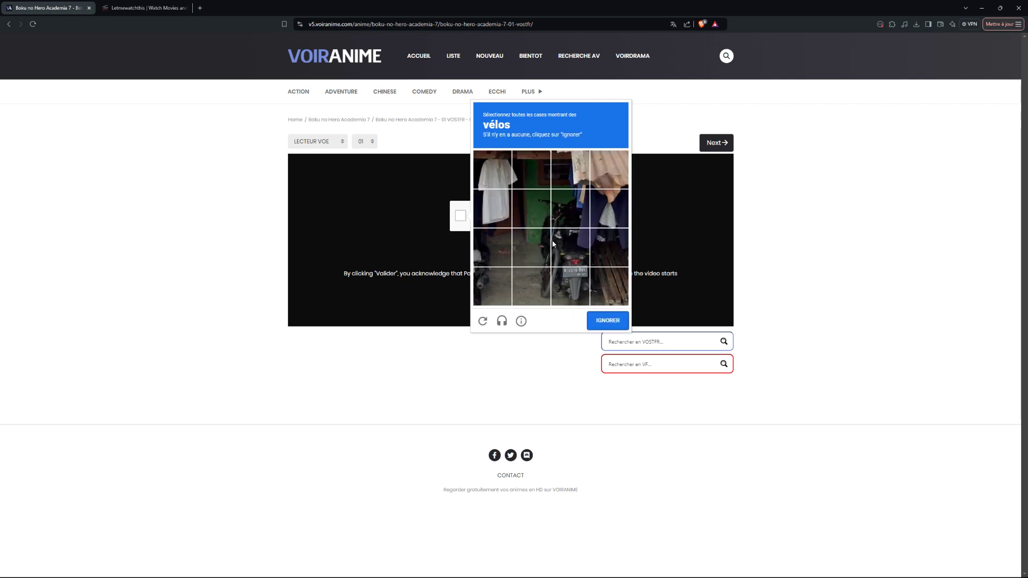
Submit the central tiles and the one below them in the second column as bicycles, and validate the check to load the episode player.
{"action": "left_click", "coordinate": [535, 212]}
{"action": "left_click", "coordinate": [571, 212]}
{"action": "left_click", "coordinate": [570, 248]}
{"action": "left_click", "coordinate": [533, 248]}
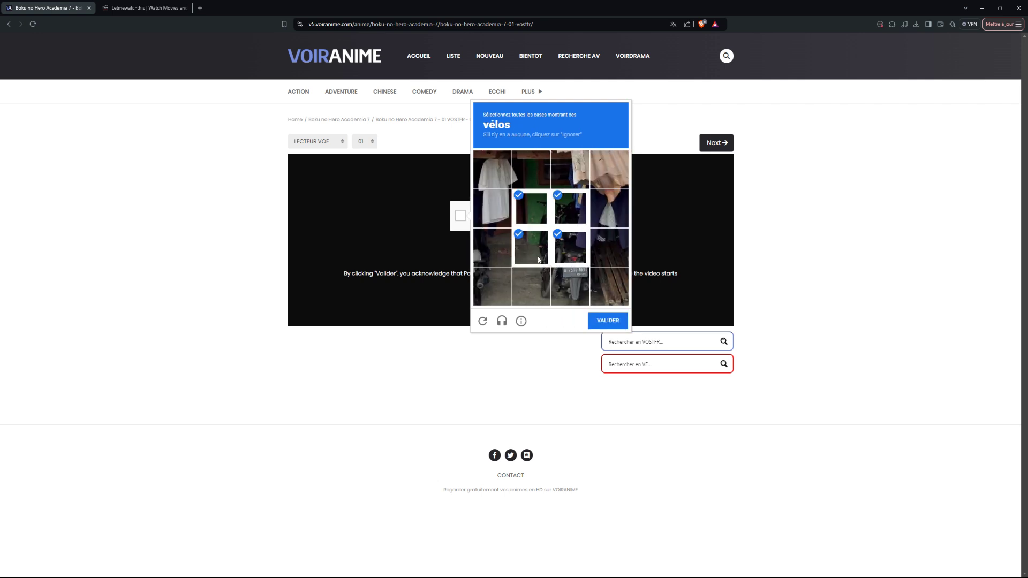
{"action": "left_click", "coordinate": [533, 286]}
{"action": "left_click", "coordinate": [608, 326]}
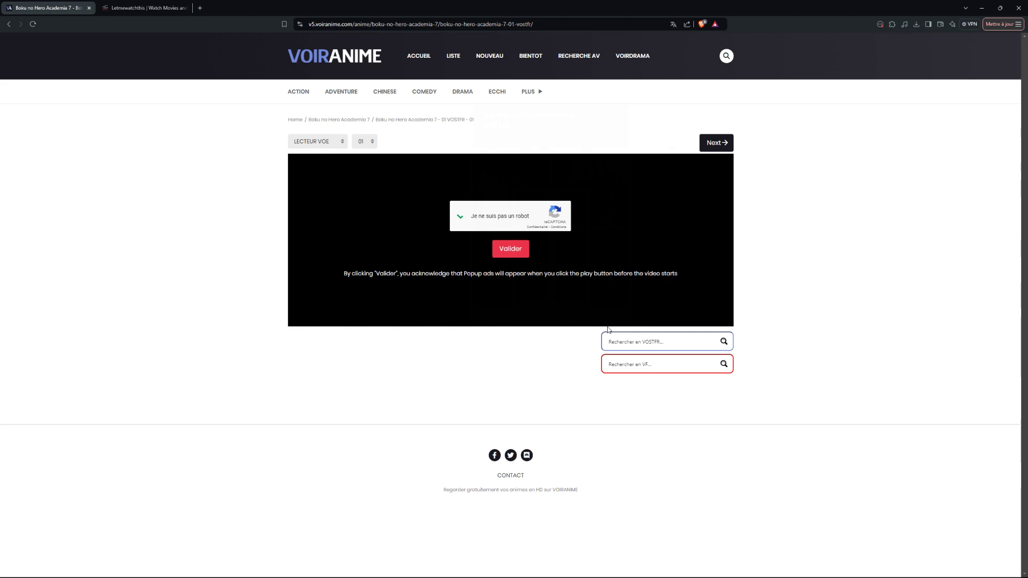
{"action": "left_click", "coordinate": [521, 255]}
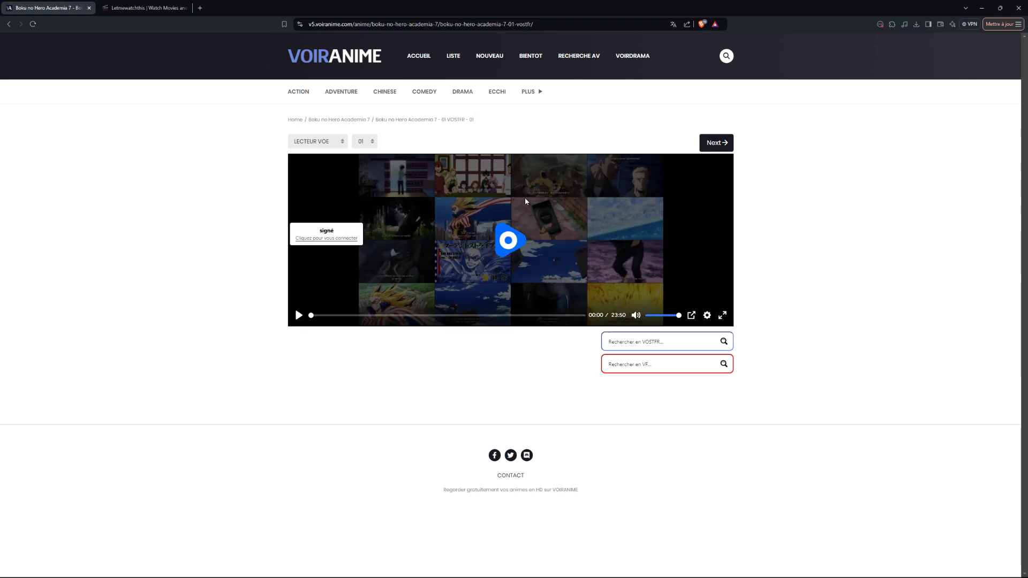
Start the episode's playback to capture its stream, download that stream in HLS Downloader, and minimise the downloader.
{"action": "left_click", "coordinate": [510, 241]}
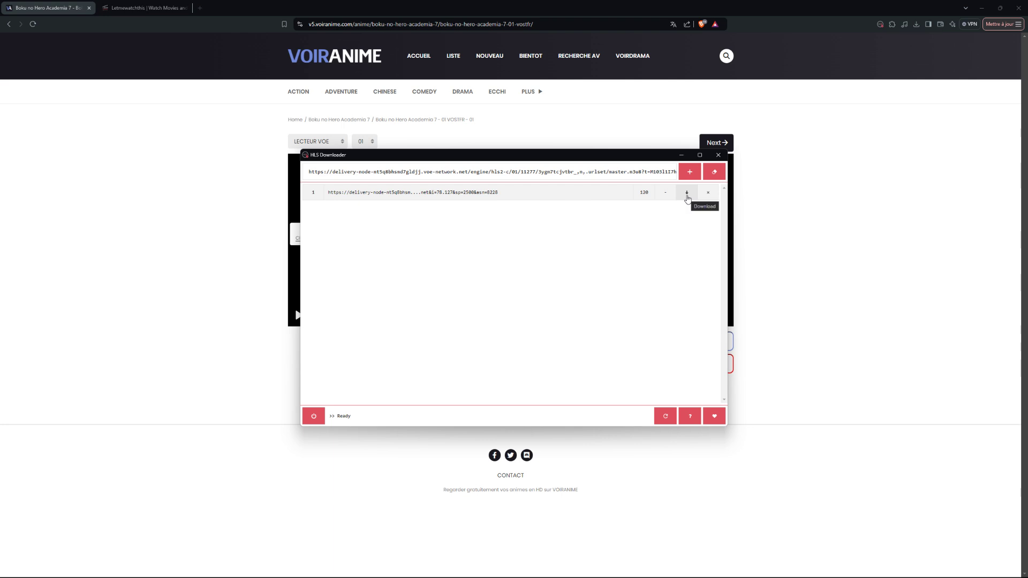
{"action": "left_click", "coordinate": [687, 195]}
{"action": "left_click", "coordinate": [682, 156]}
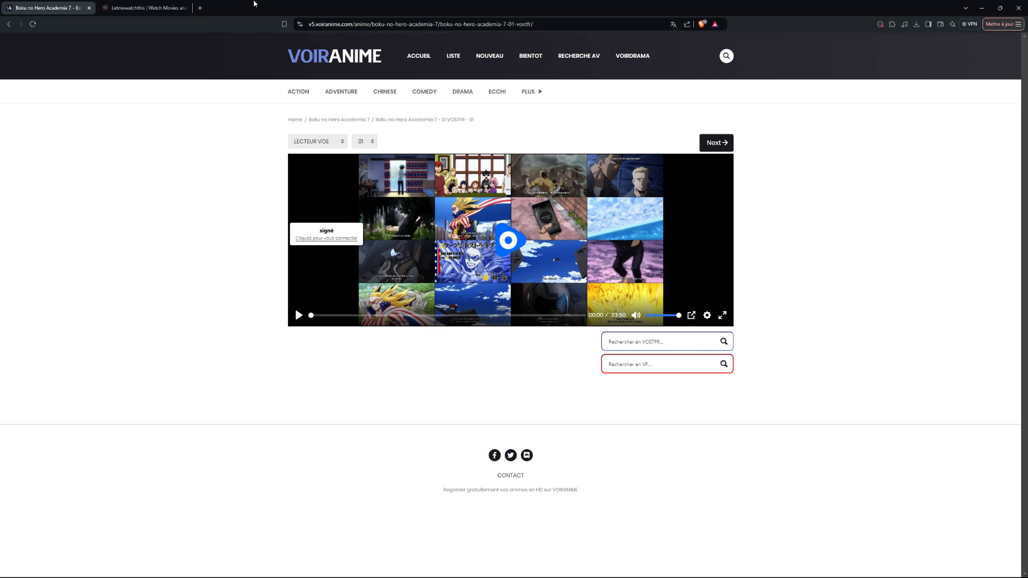
Switch to the letmewatchthis.watch site and open the Despicable Me 4 (2024) movie page.
{"action": "left_click", "coordinate": [165, 6]}
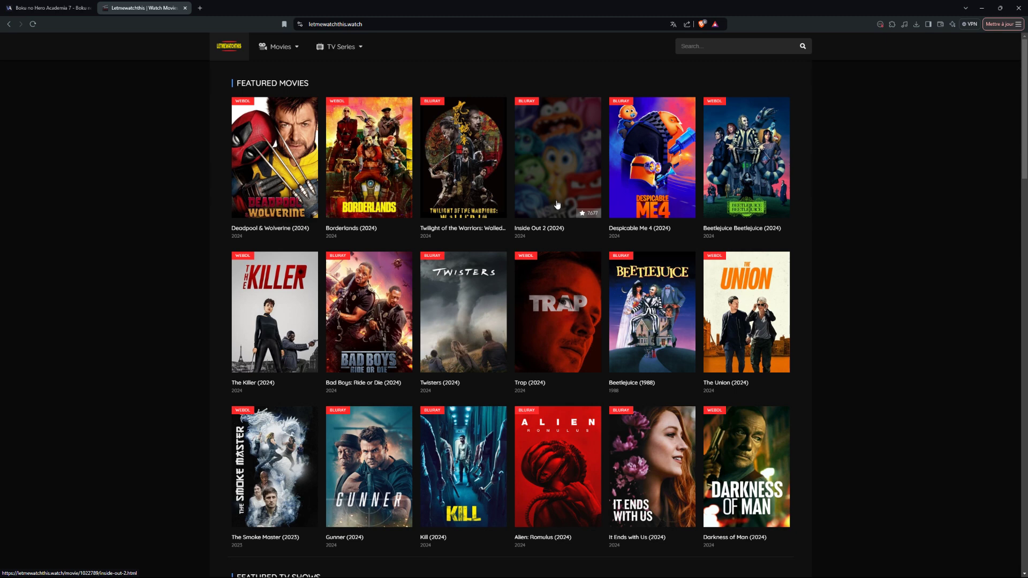
{"action": "left_click", "coordinate": [629, 200]}
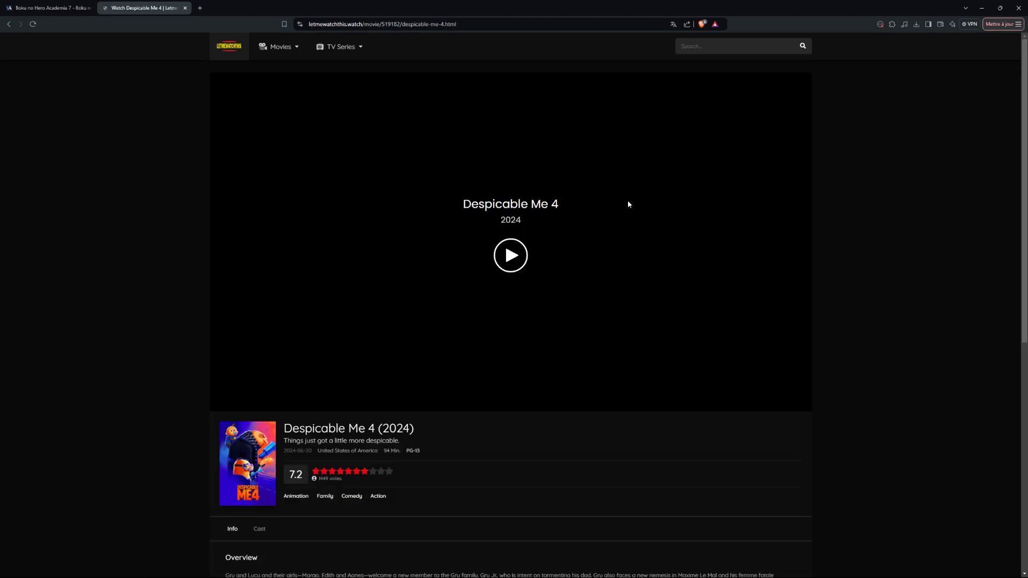
Load the Despicable Me 4 player to capture its streams, and start downloading the 1080 index.m3u8 stream in HLS Downloader.
{"action": "left_click", "coordinate": [522, 253]}
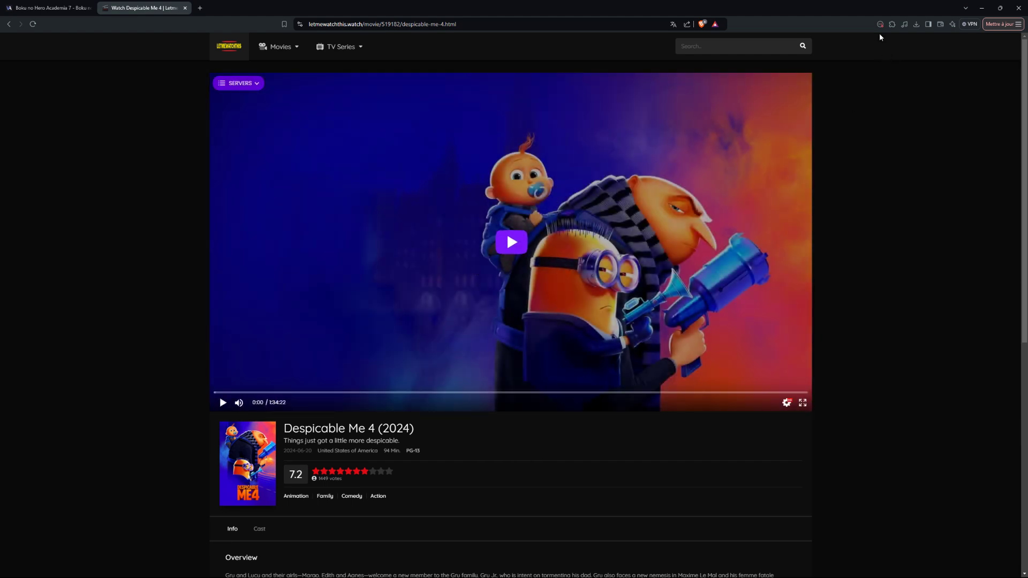
{"action": "left_click", "coordinate": [880, 25]}
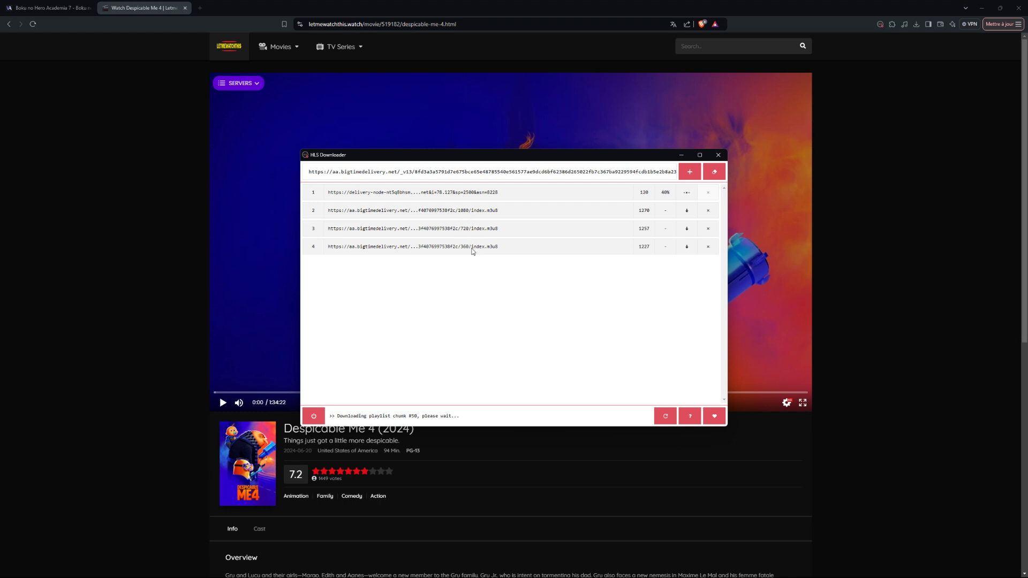
{"action": "left_click", "coordinate": [688, 211]}
Look up HLS Downloader in the Chrome Web Store from the extension management page, and close the store.
{"action": "left_click", "coordinate": [891, 24]}
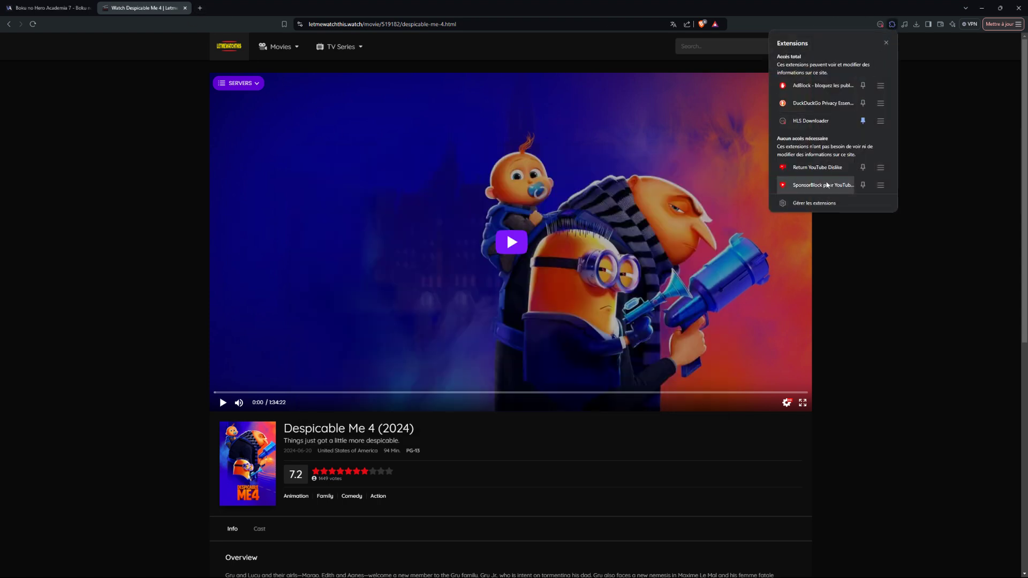
{"action": "left_click", "coordinate": [824, 200]}
{"action": "left_click", "coordinate": [587, 240]}
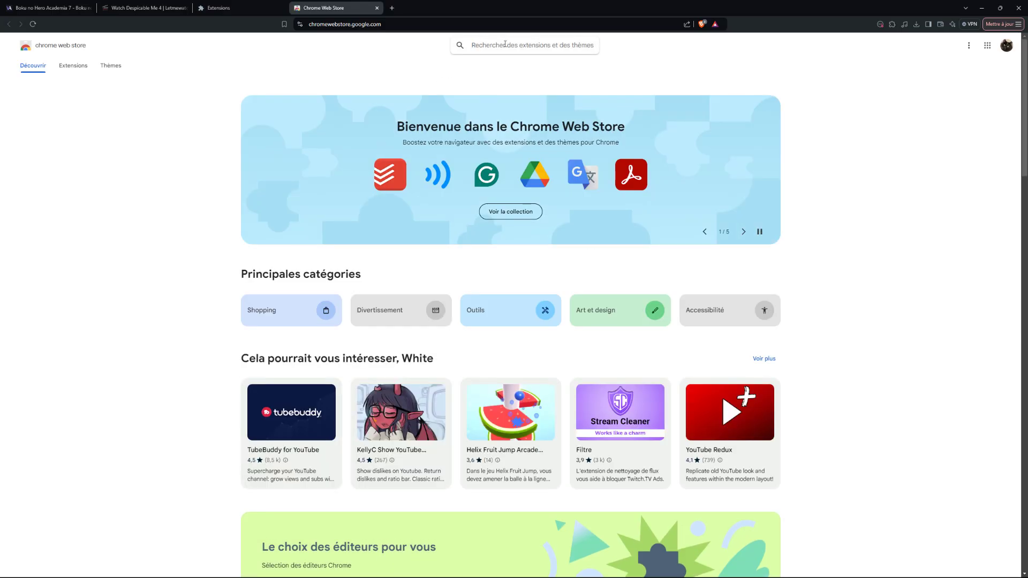
{"action": "type", "text": "hls"}
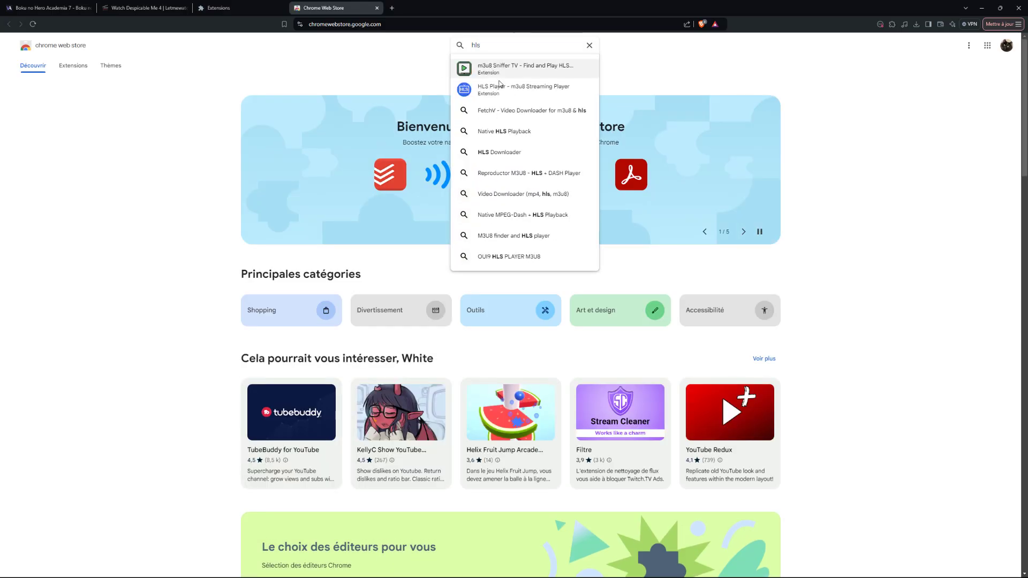
{"action": "left_click", "coordinate": [491, 153]}
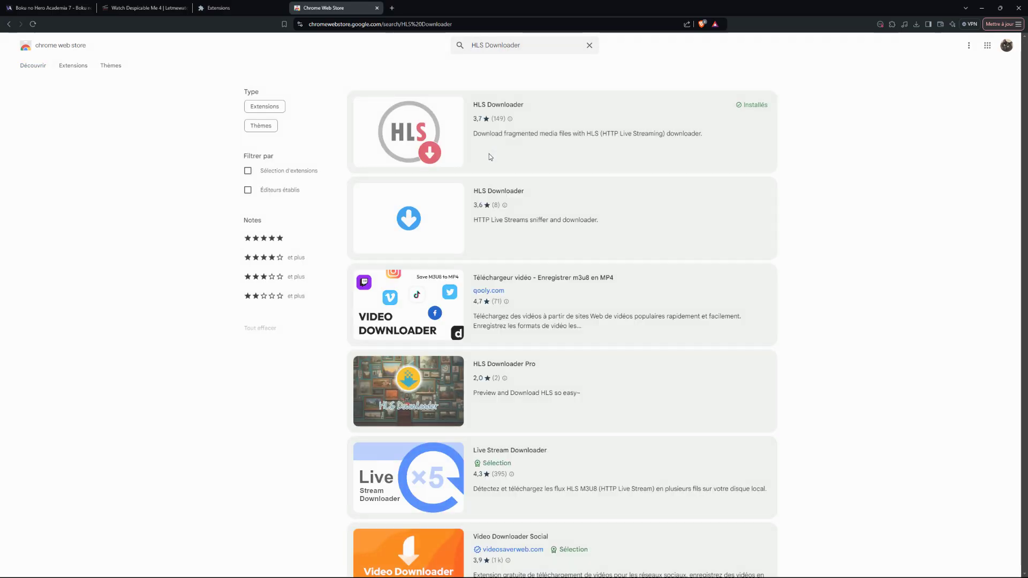
{"action": "left_click", "coordinate": [377, 8]}
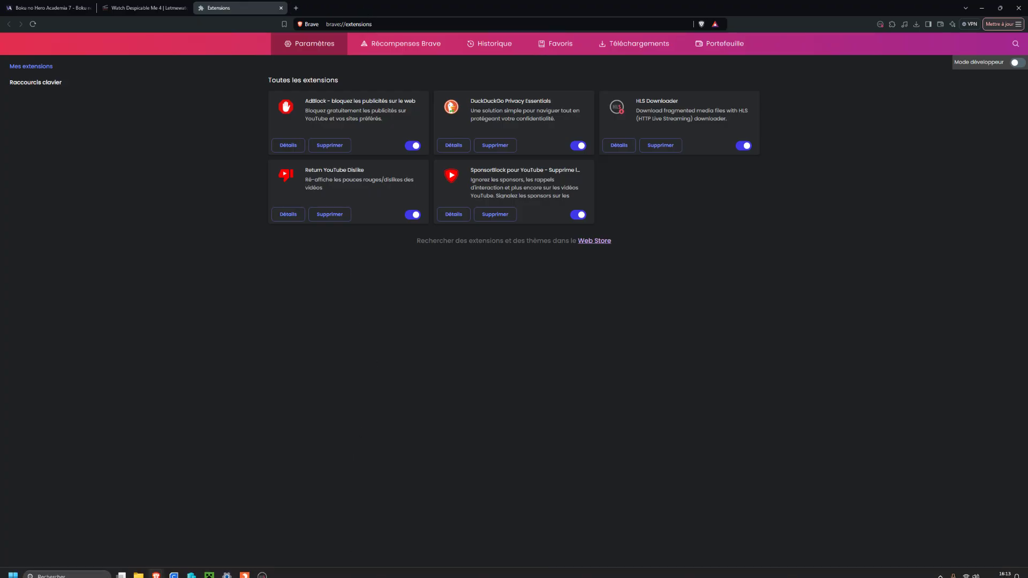
Bring back HLS Downloader and save the episode download in Téléchargements as video-2024-09-07T14-14-27.mp4.
{"action": "left_click", "coordinate": [262, 569]}
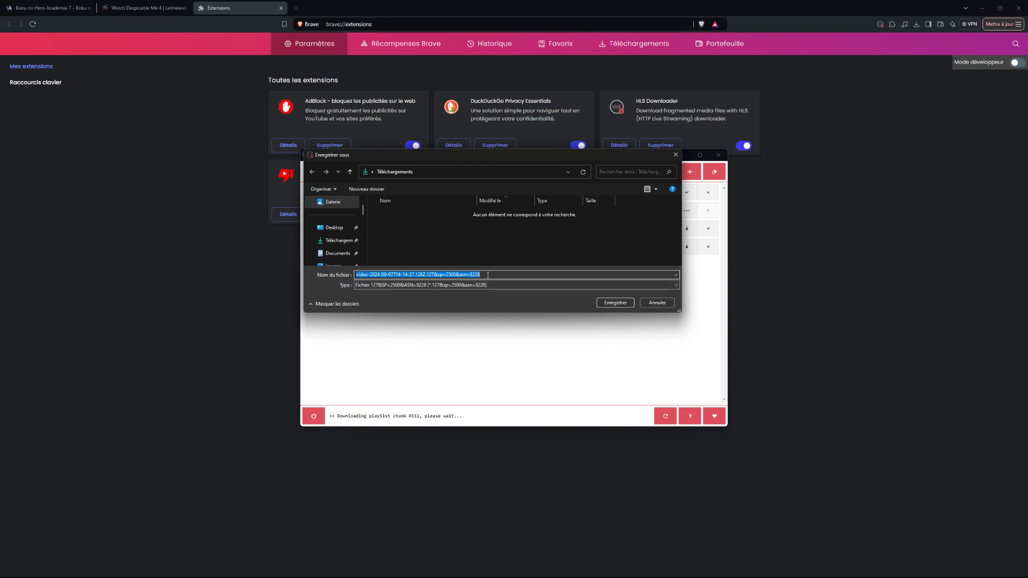
{"action": "left_click_drag", "start_coordinate": [488, 274], "coordinate": [419, 275]}
{"action": "key", "text": "BackSpace"}
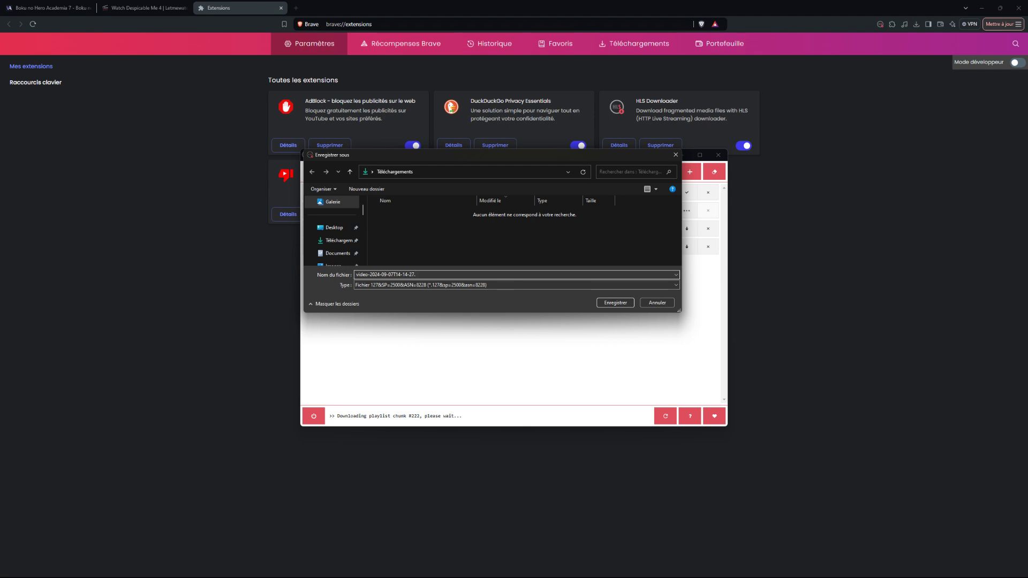
{"action": "key", "text": "Return"}
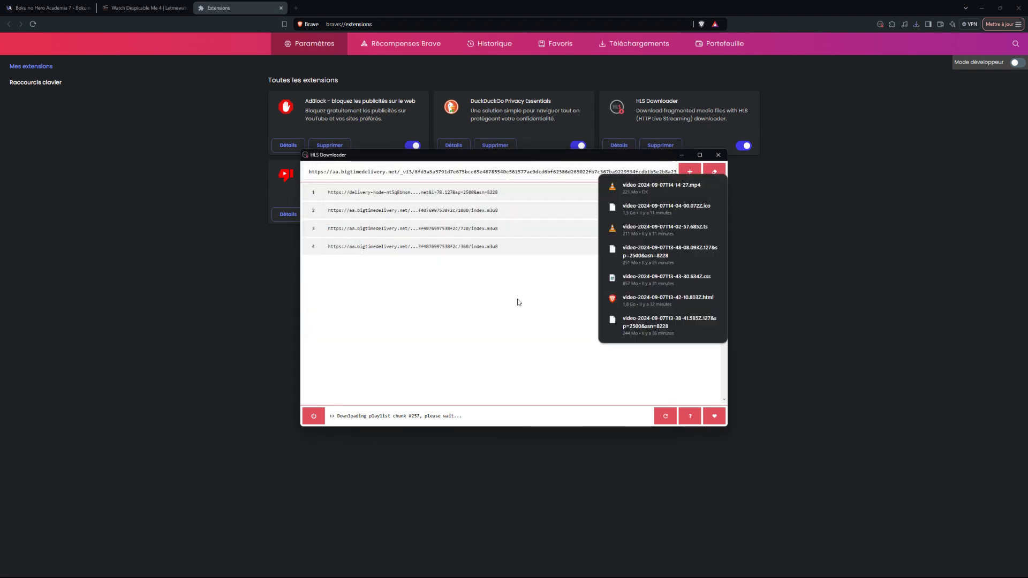
Open the saved episode video in VLC, check its playback around the 8-minute mark, and close the player.
{"action": "left_click", "coordinate": [642, 192]}
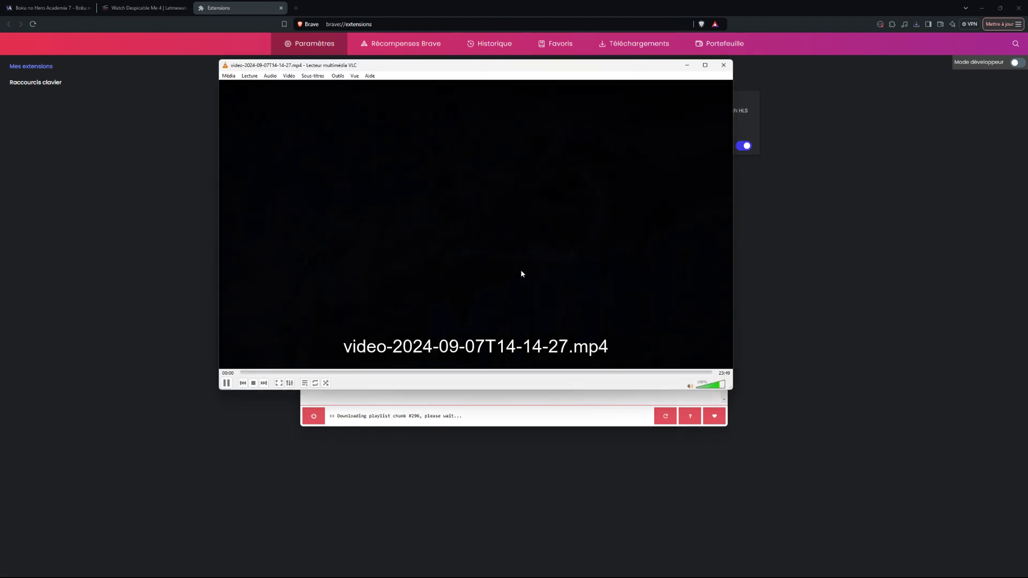
{"action": "left_click", "coordinate": [227, 384]}
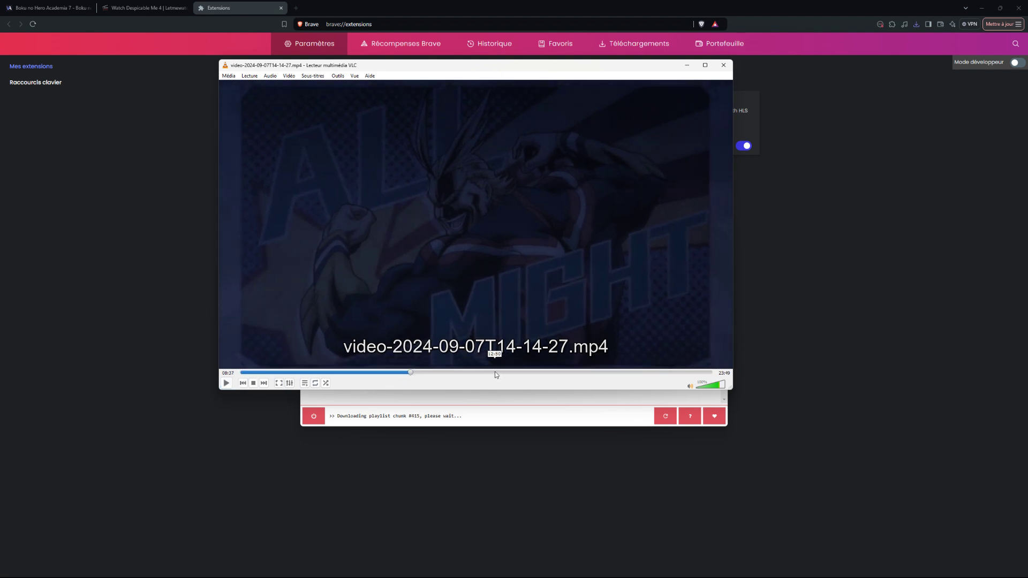
{"action": "left_click", "coordinate": [226, 383]}
{"action": "left_click", "coordinate": [226, 383]}
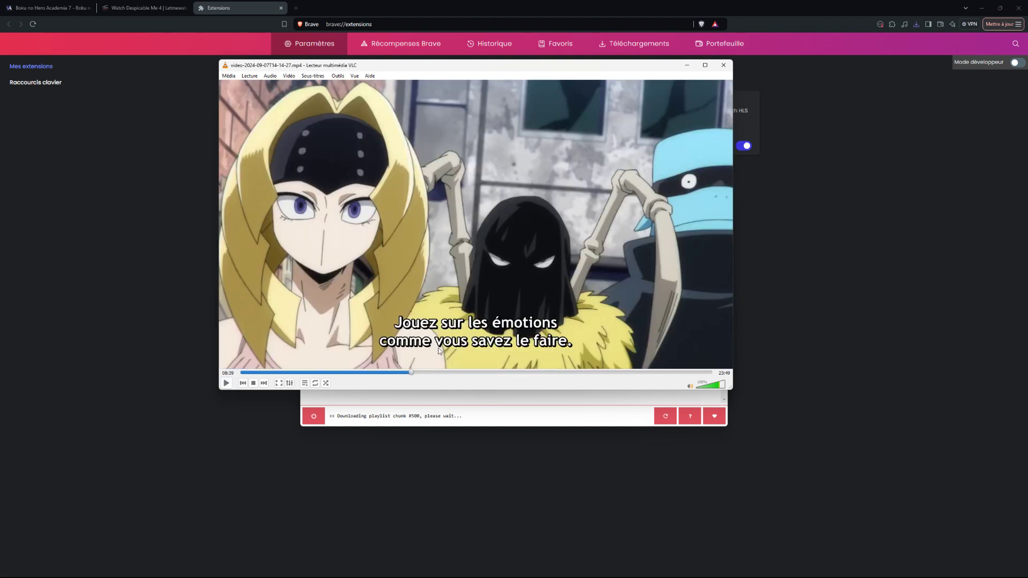
{"action": "left_click", "coordinate": [719, 70]}
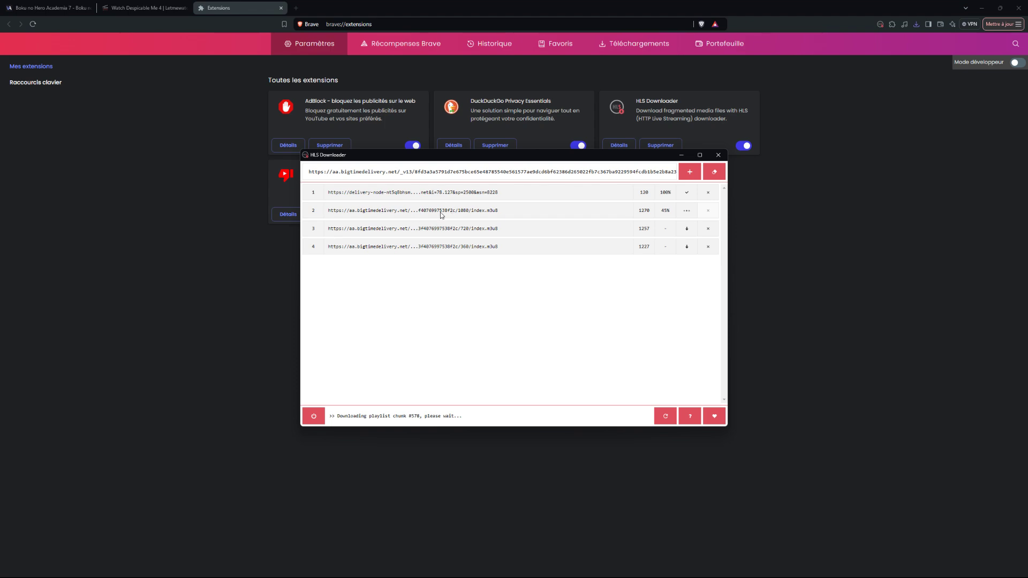
Close the extension management page and reposition the HLS Downloader window over the lower part of the movie page.
{"action": "left_click_drag", "start_coordinate": [485, 154], "coordinate": [410, 184]}
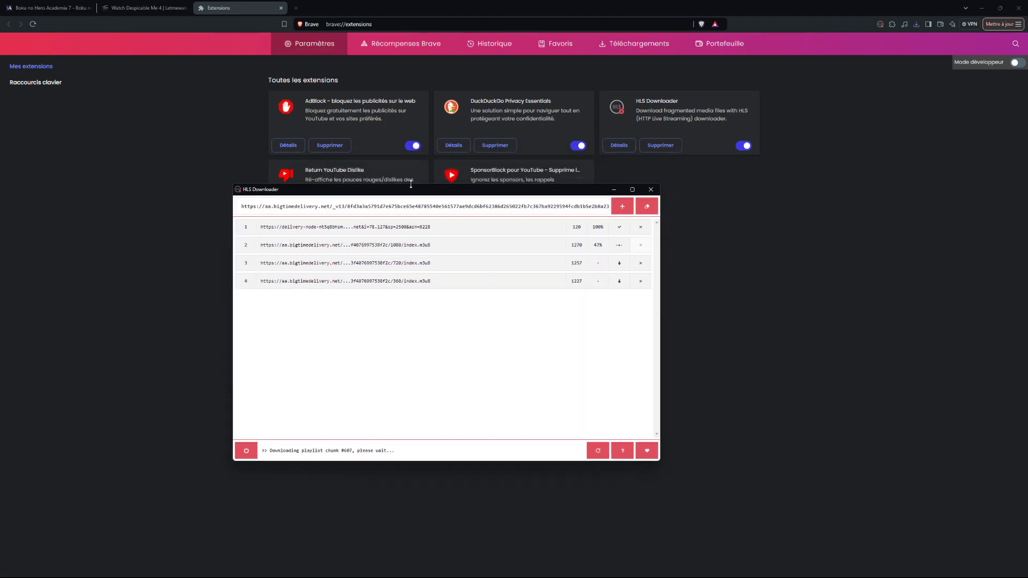
{"action": "left_click", "coordinate": [281, 8]}
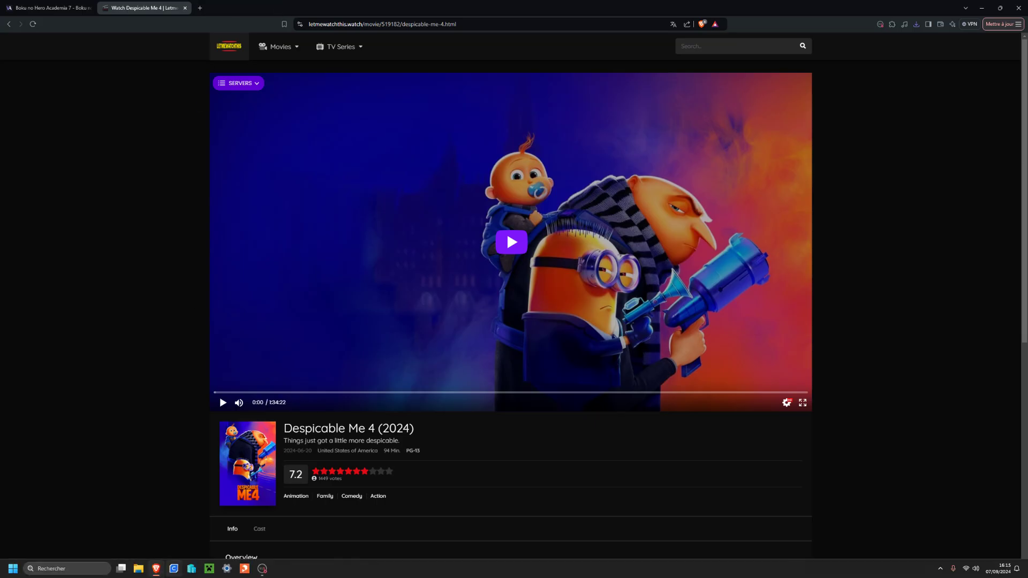
{"action": "left_click", "coordinate": [258, 572]}
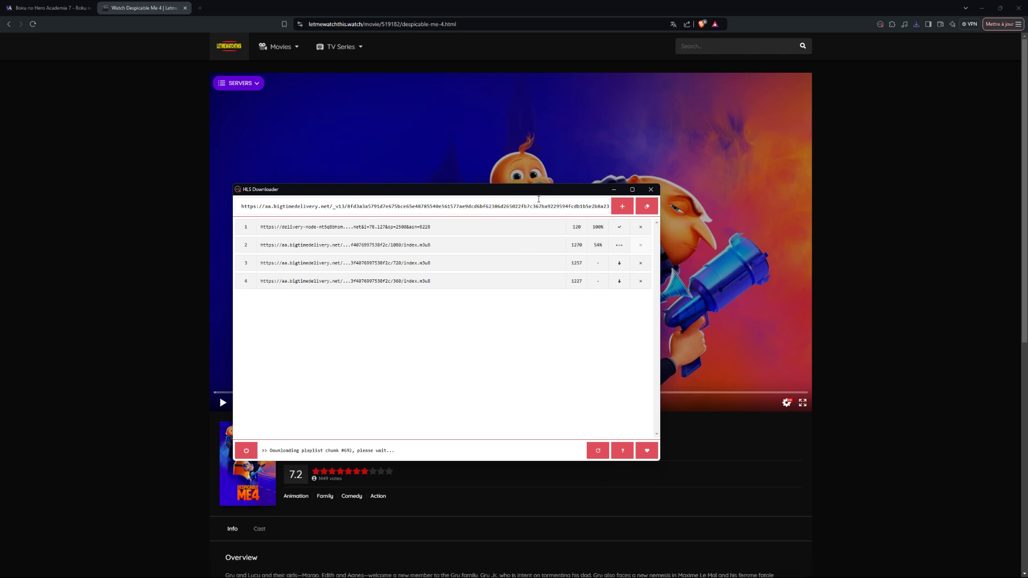
{"action": "left_click_drag", "start_coordinate": [542, 194], "coordinate": [577, 361]}
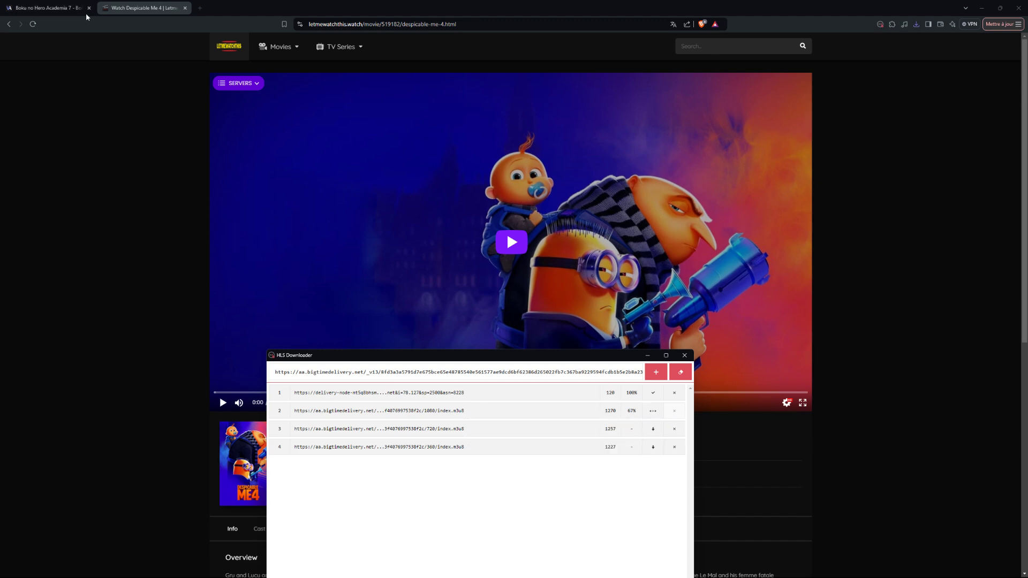
Inspect the VoirAnime episode page and examine the video segment requests in its network log.
{"action": "left_click", "coordinate": [48, 8]}
{"action": "right_click", "coordinate": [837, 262]}
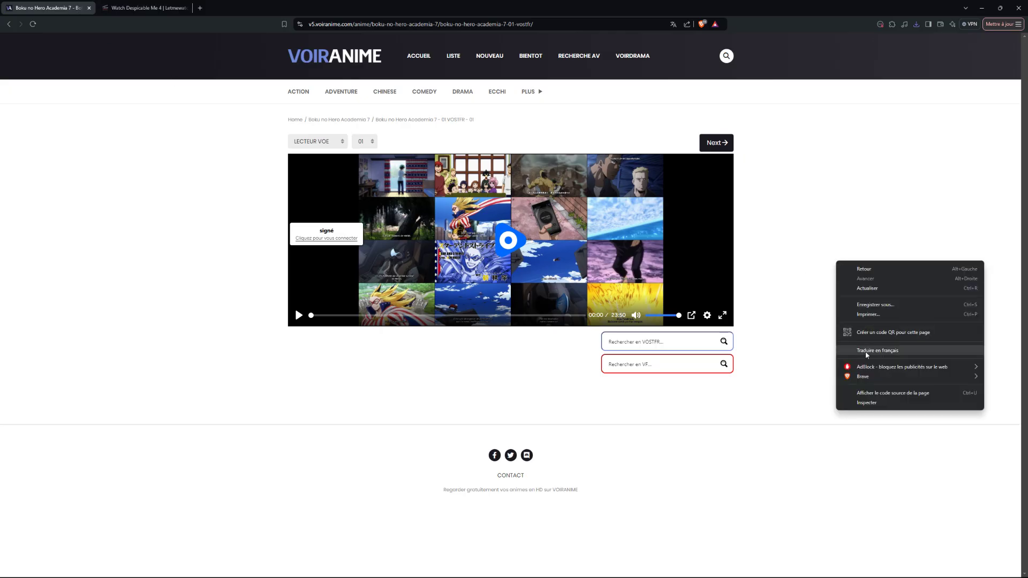
{"action": "left_click", "coordinate": [871, 401]}
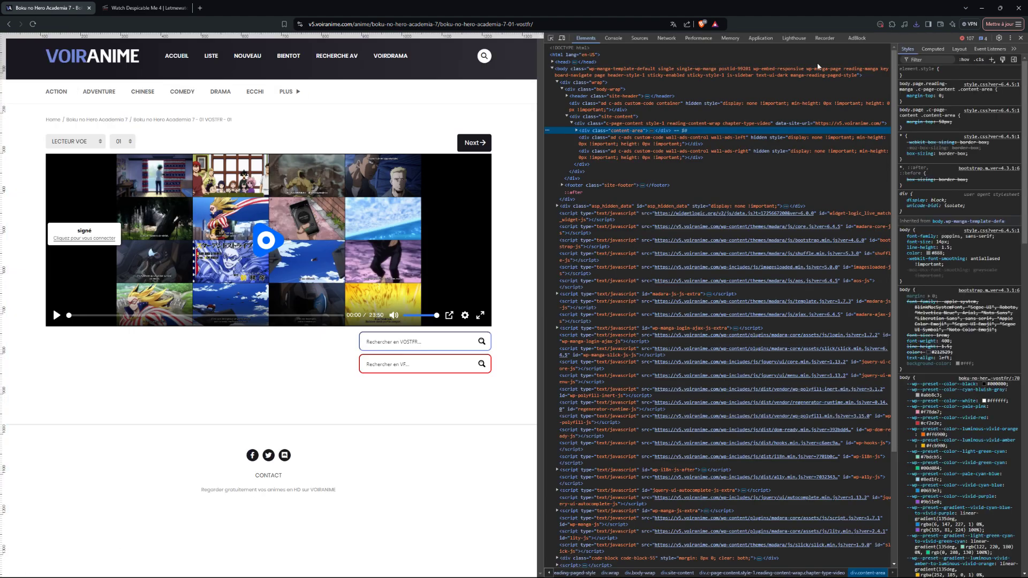
{"action": "left_click", "coordinate": [666, 38]}
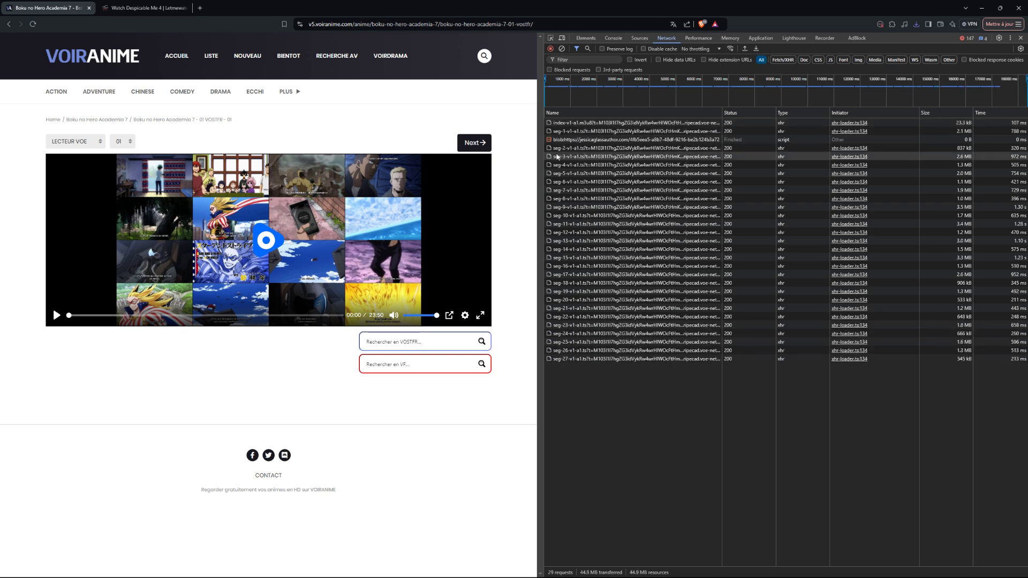
Save the movie download in Téléchargements as video-2024-09-07T14-15-34.641Z.mp4.
{"action": "key", "text": "ctrl+shift+s"}
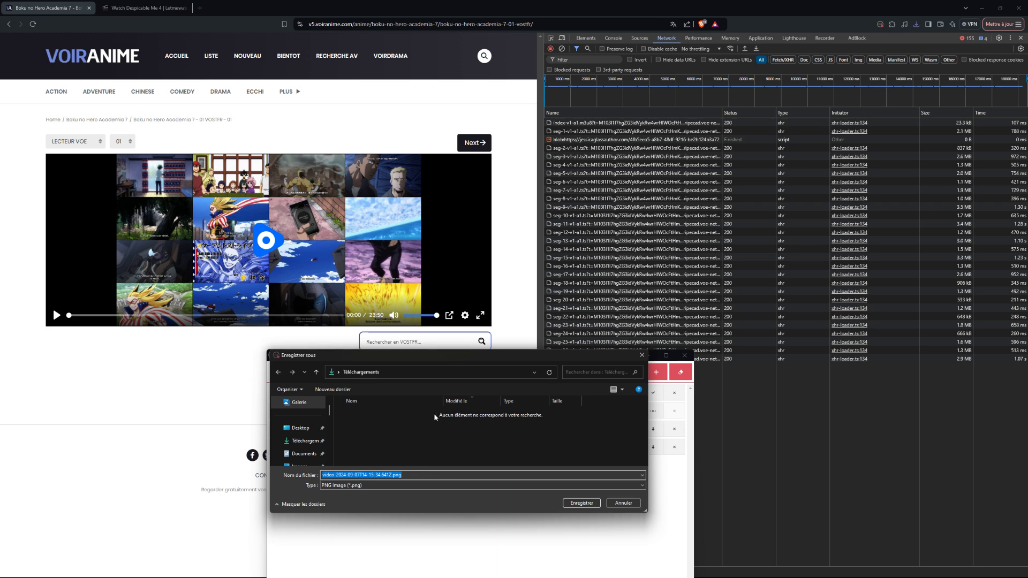
{"action": "left_click_drag", "start_coordinate": [469, 360], "coordinate": [599, 394]}
{"action": "left_click", "coordinate": [540, 512]}
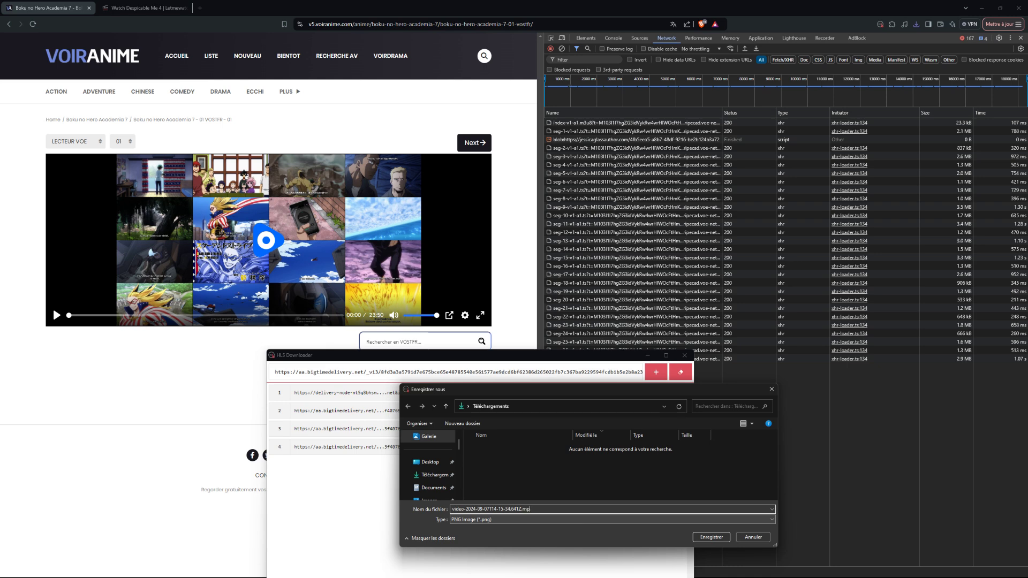
{"action": "key", "text": "Return"}
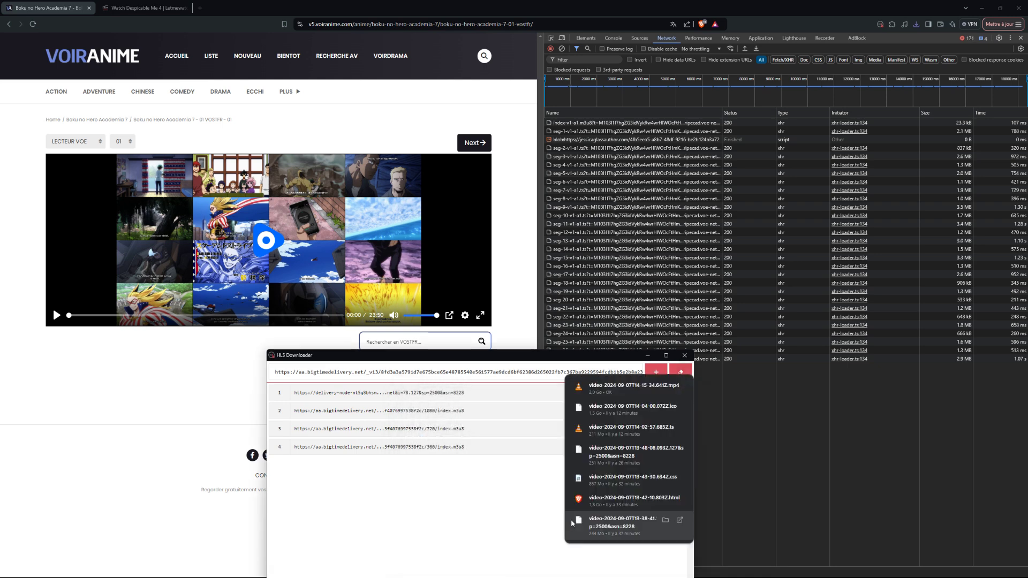
Check the saved movie's playback in VLC at about the 6-minute mark, and close VLC and HLS Downloader.
{"action": "left_click", "coordinate": [601, 391]}
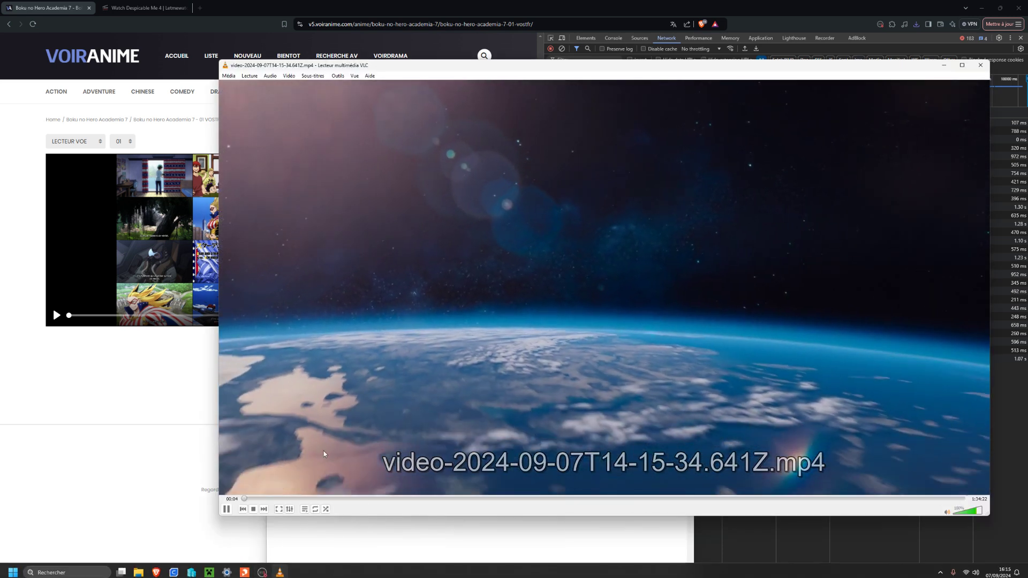
{"action": "left_click", "coordinate": [291, 499]}
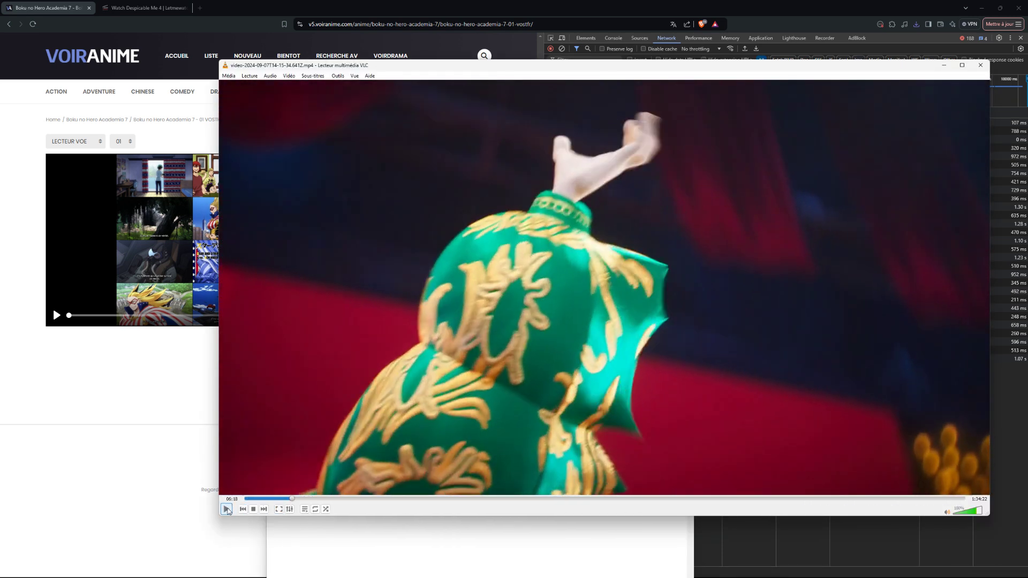
{"action": "left_click", "coordinate": [227, 509]}
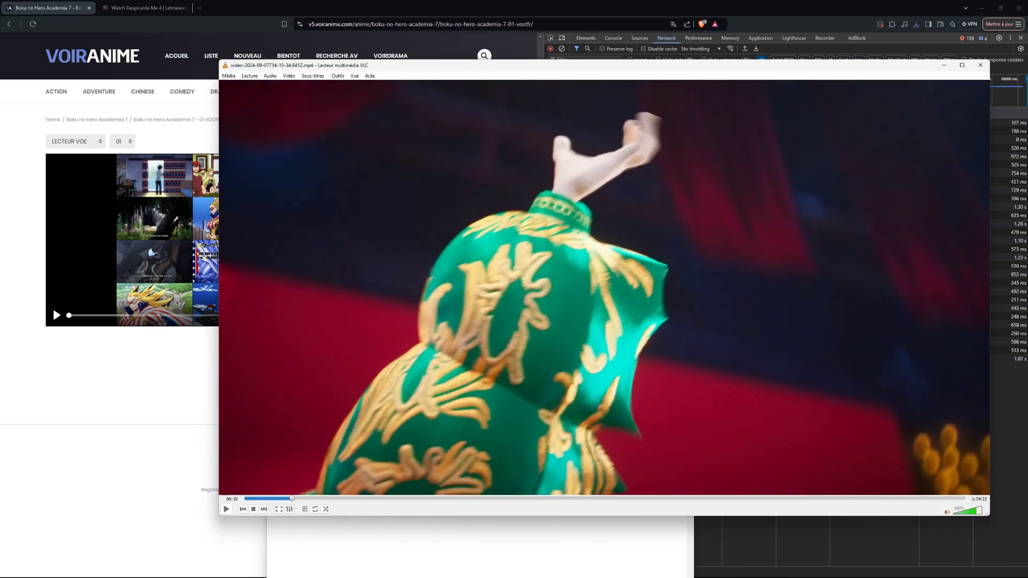
{"action": "left_click", "coordinate": [982, 66]}
{"action": "left_click", "coordinate": [686, 368]}
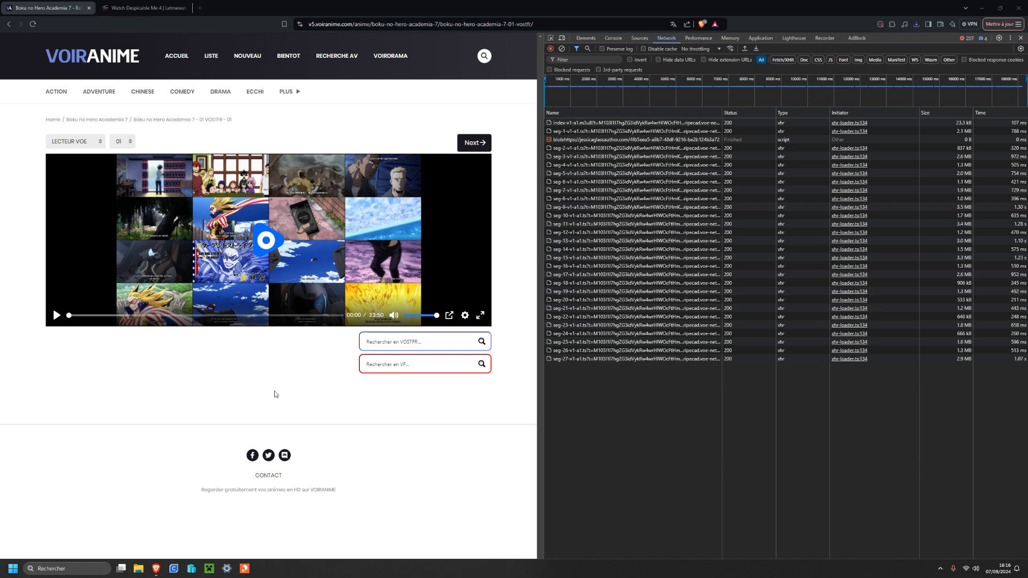
Close the developer tools and review the recent download history.
{"action": "left_click", "coordinate": [1021, 38]}
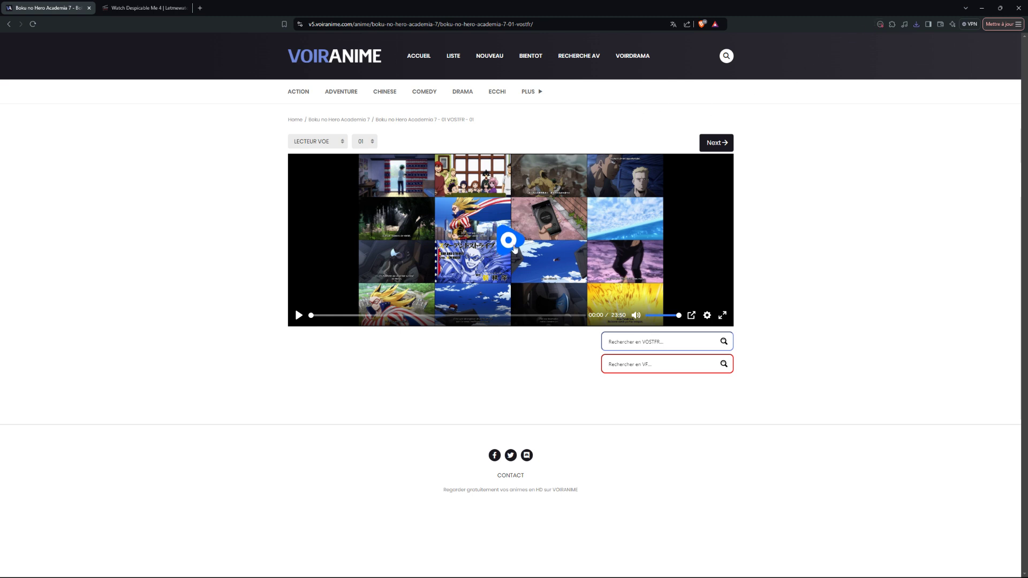
{"action": "left_click", "coordinate": [916, 25]}
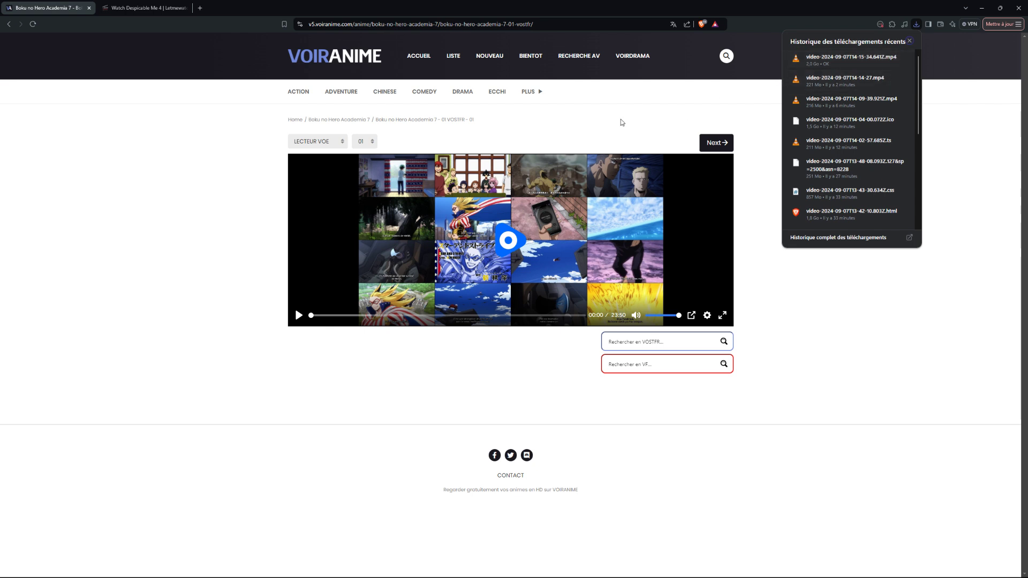
{"action": "left_click", "coordinate": [631, 127]}
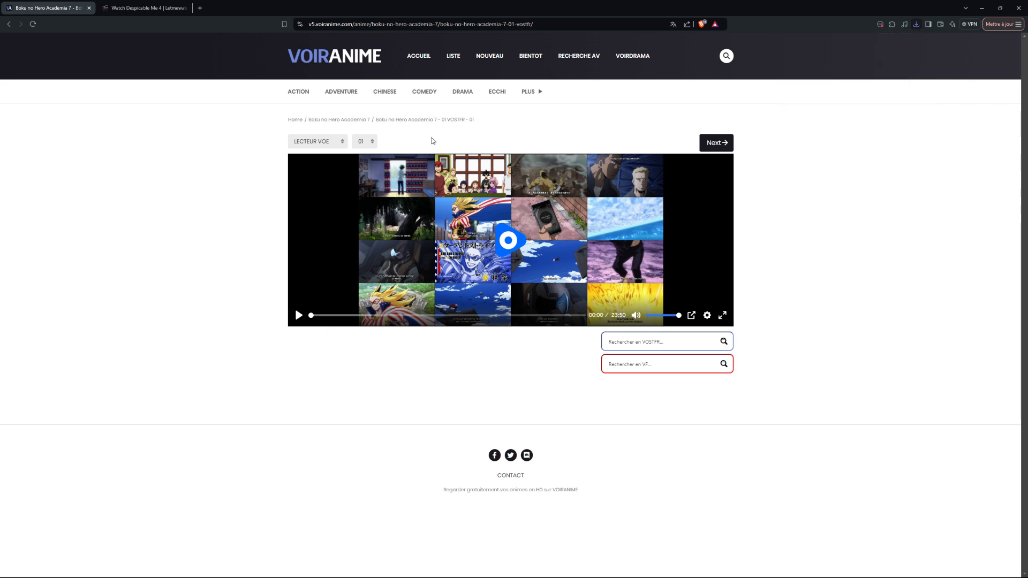
View the episode's available players and the letmewatchthis.watch home page, and return to the VoirAnime episode page.
{"action": "left_click", "coordinate": [328, 142]}
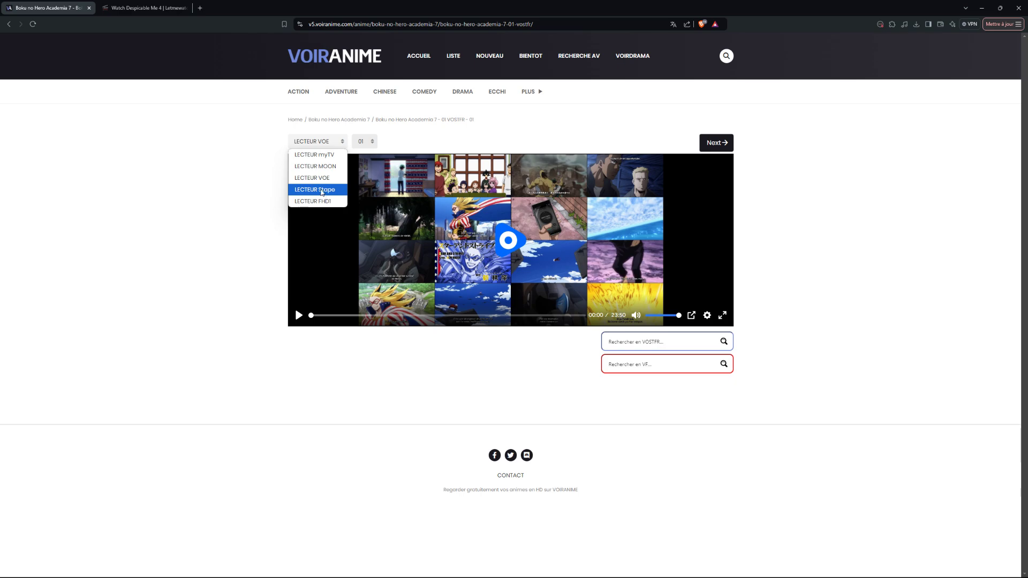
{"action": "left_click", "coordinate": [123, 6]}
{"action": "left_click", "coordinate": [123, 7]}
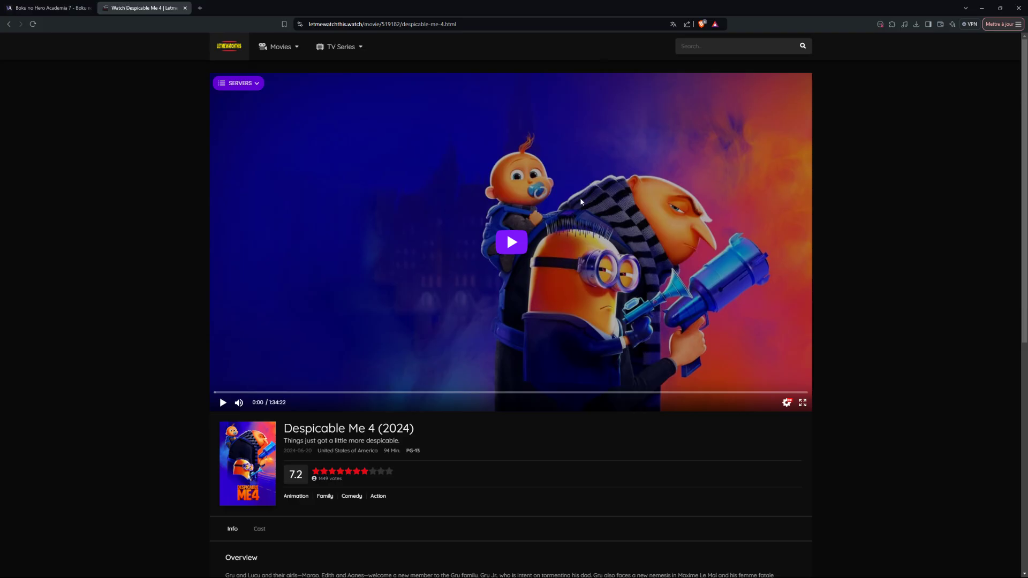
{"action": "left_click", "coordinate": [229, 46]}
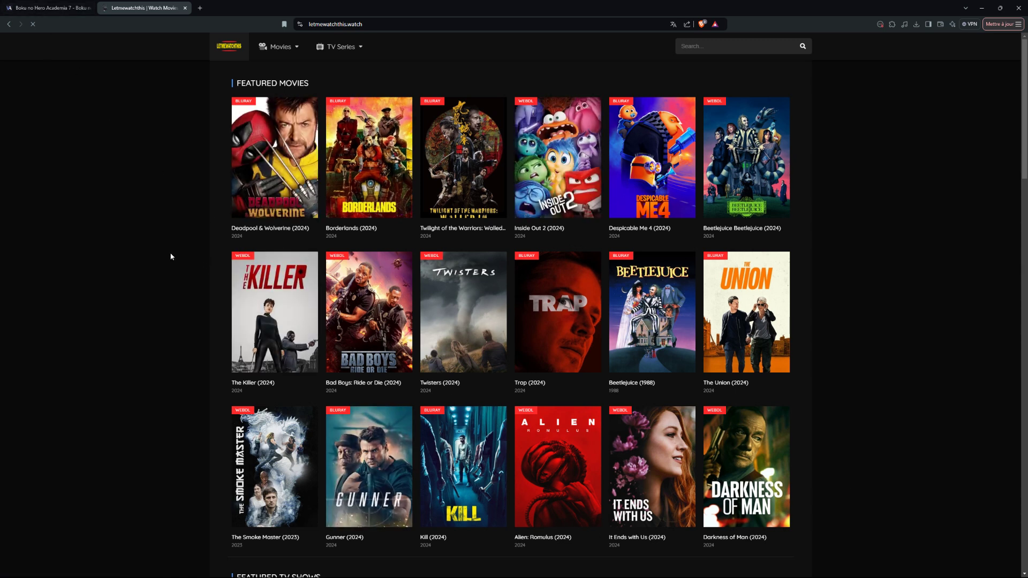
{"action": "left_click", "coordinate": [56, 8]}
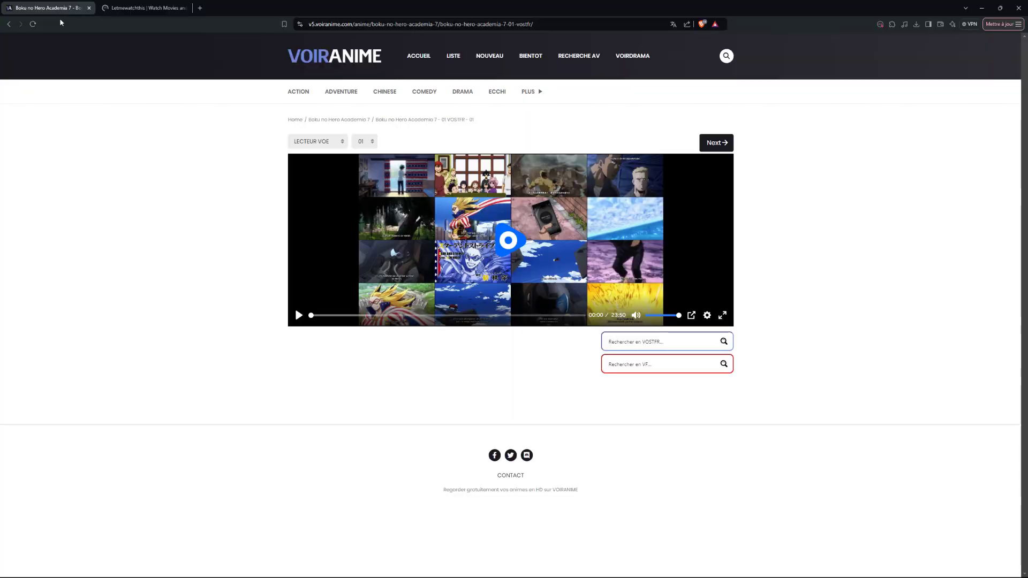